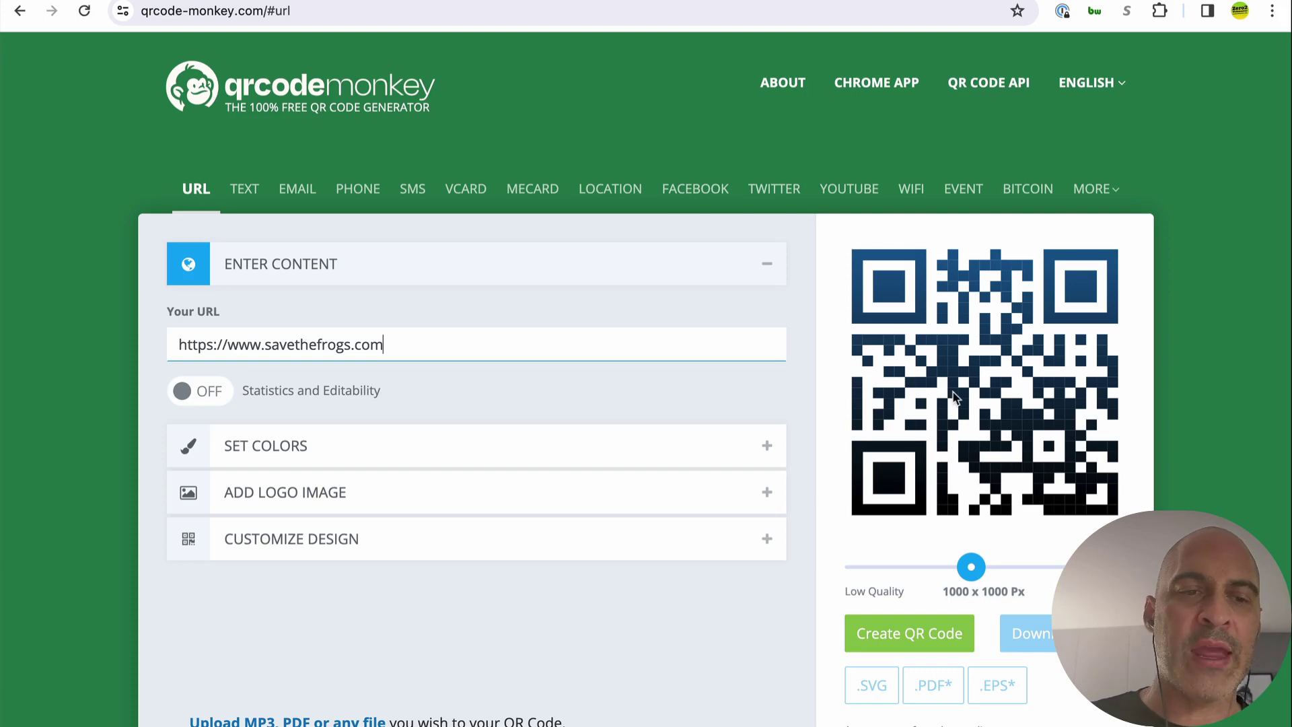
pyautogui.moveTo(270, 347); pyautogui.dragTo(413, 355)
pyautogui.press('super+c')
pyautogui.press('BackSpace')
pyautogui.press('super+a')
pyautogui.press('BackSpace')
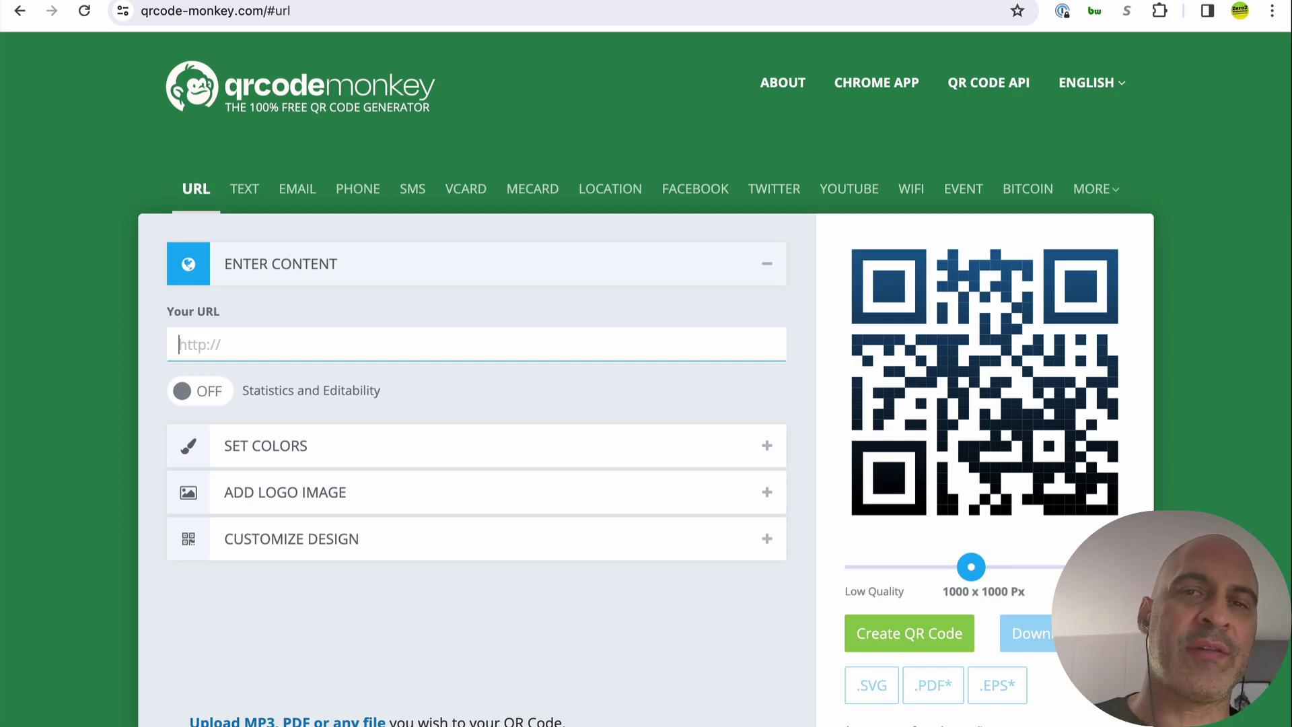
pyautogui.write('www.')
pyautogui.press('super+a')
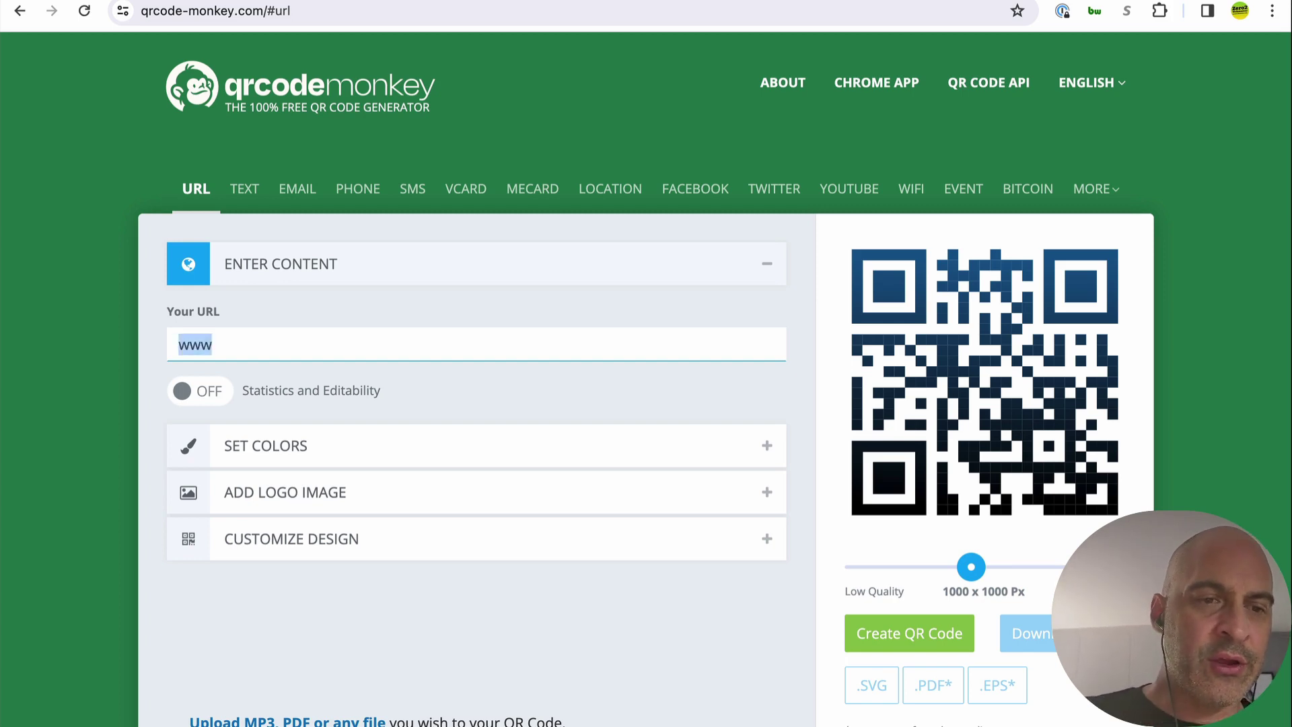
pyautogui.press('super+v')
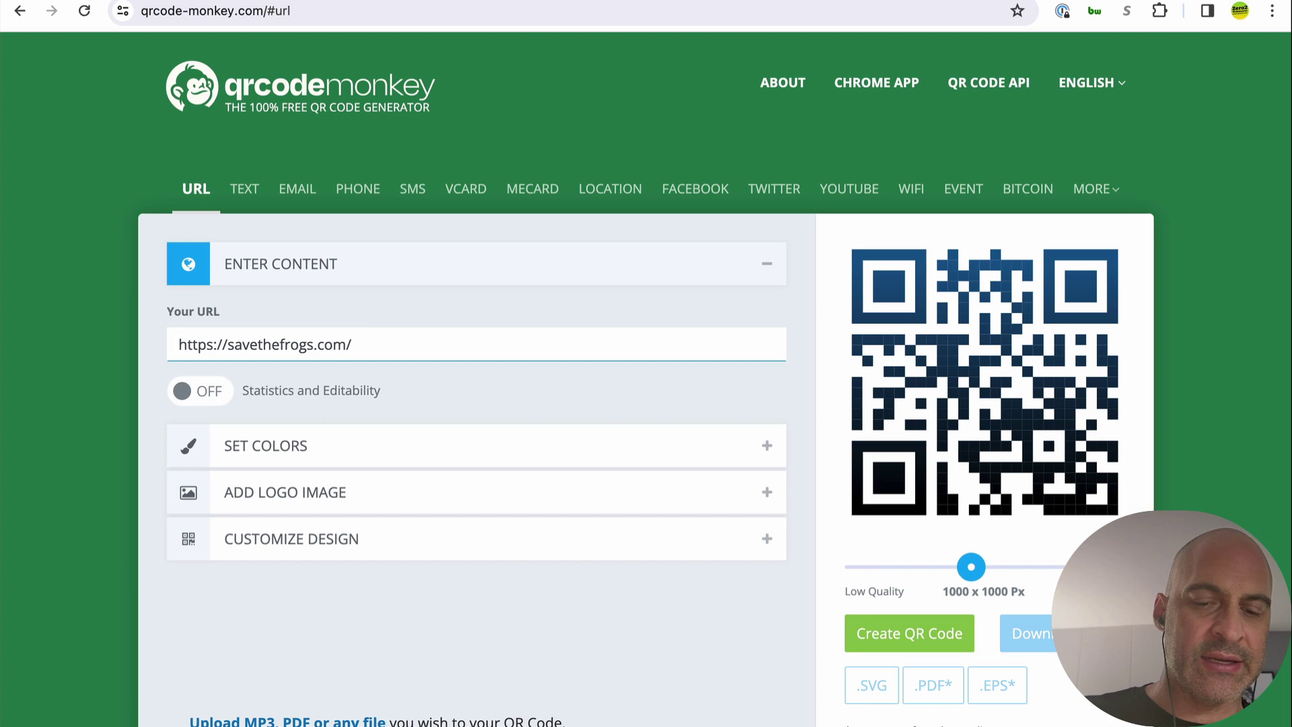
pyautogui.write('donate')
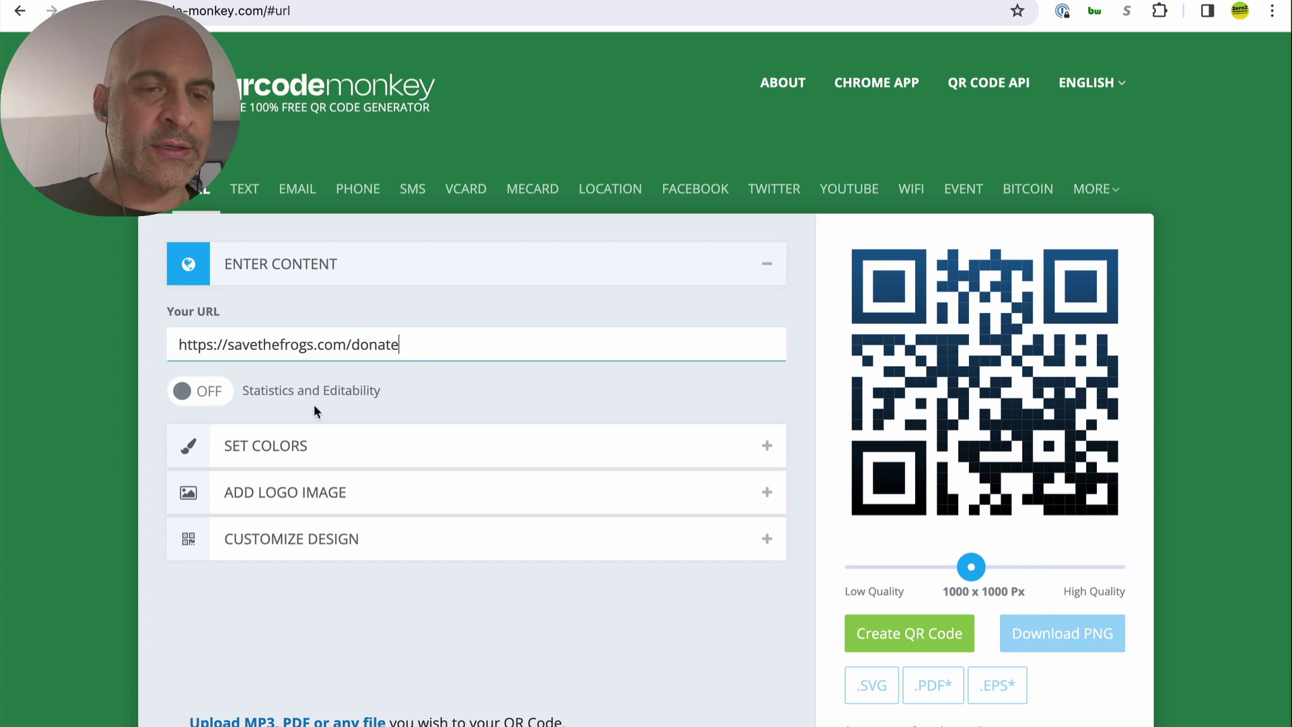
# - Set the QR code's foreground colour to green #72af43
pyautogui.click(363, 451)
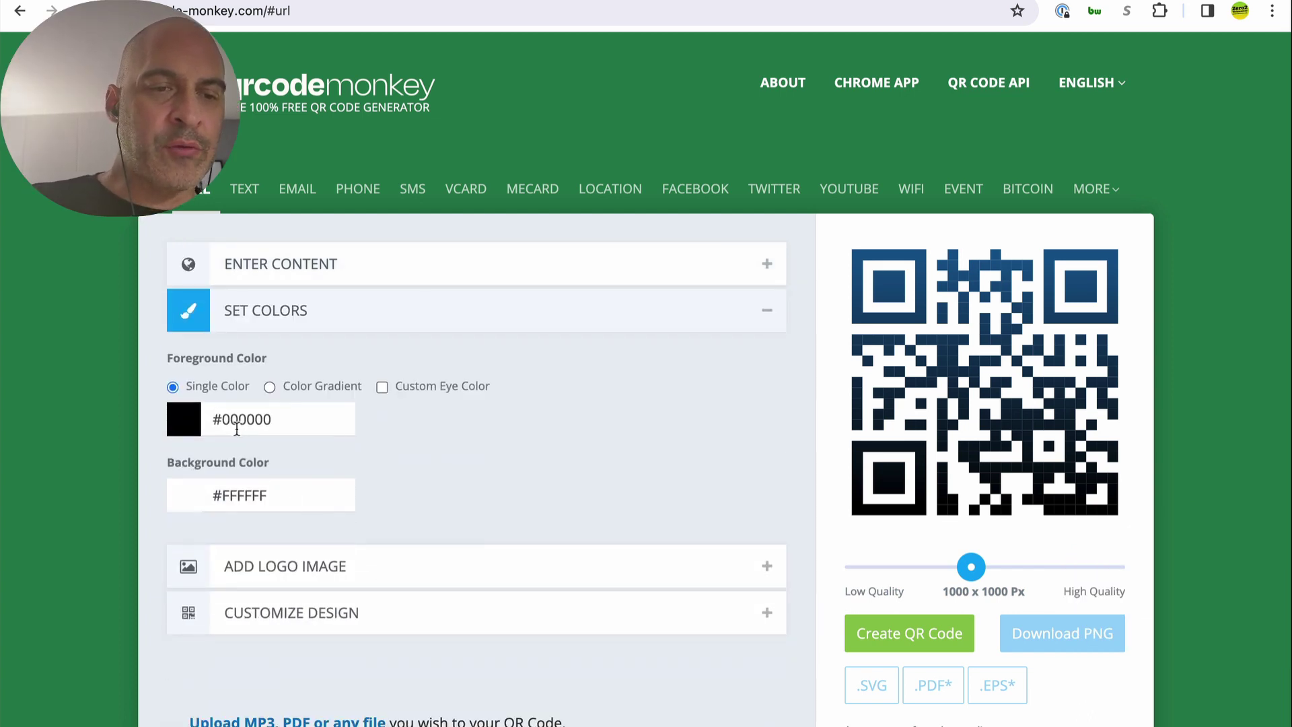
pyautogui.click(237, 420)
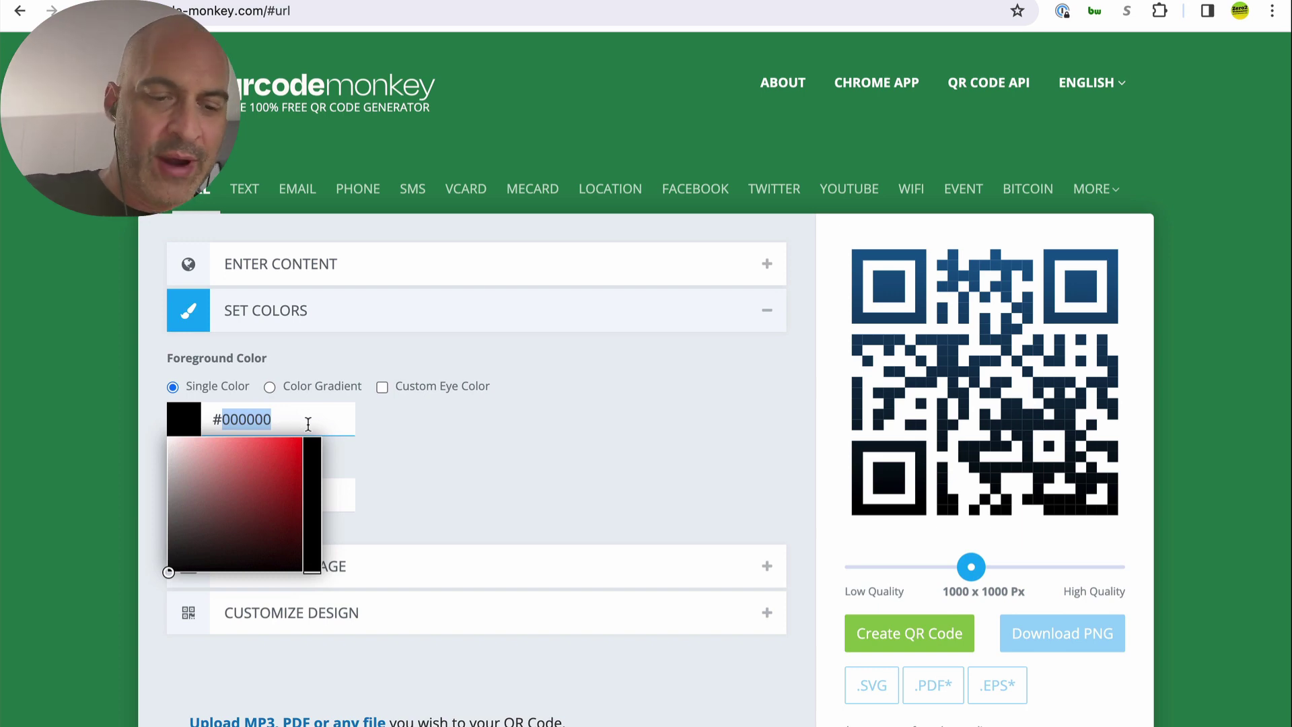
pyautogui.write('72af43')
pyautogui.click(525, 425)
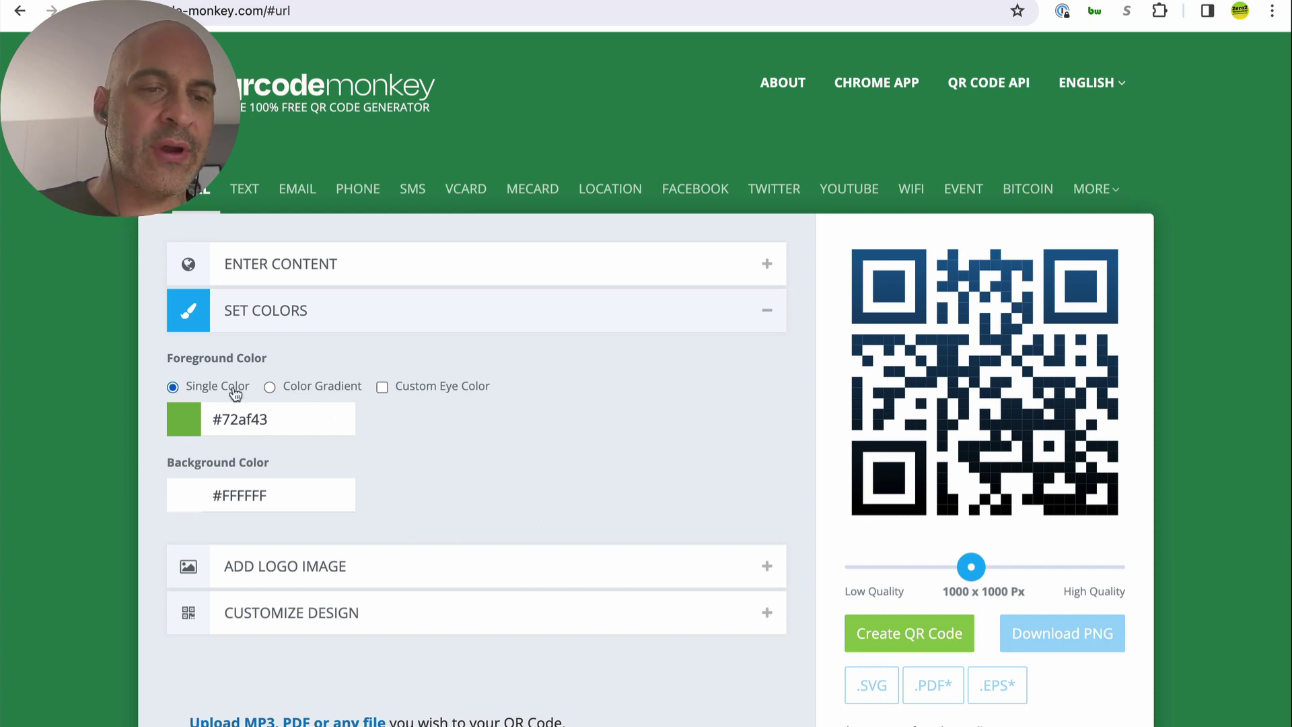
# - Turn the foreground into a linear gradient ending in orange #f5821f
pyautogui.click(296, 390)
pyautogui.moveTo(469, 422); pyautogui.dragTo(437, 422)
pyautogui.moveTo(529, 419); pyautogui.dragTo(544, 420)
pyautogui.press('BackSpace')
pyautogui.write('f5')
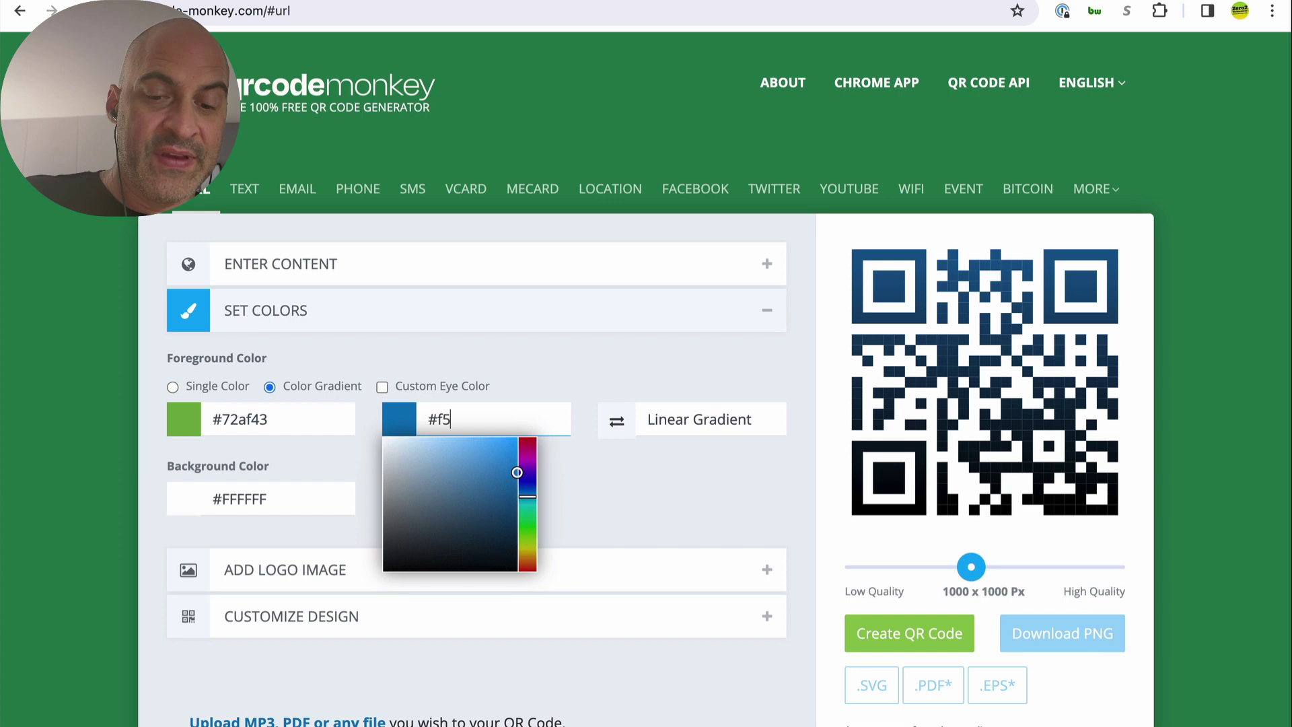
pyautogui.write('821f')
pyautogui.click(622, 375)
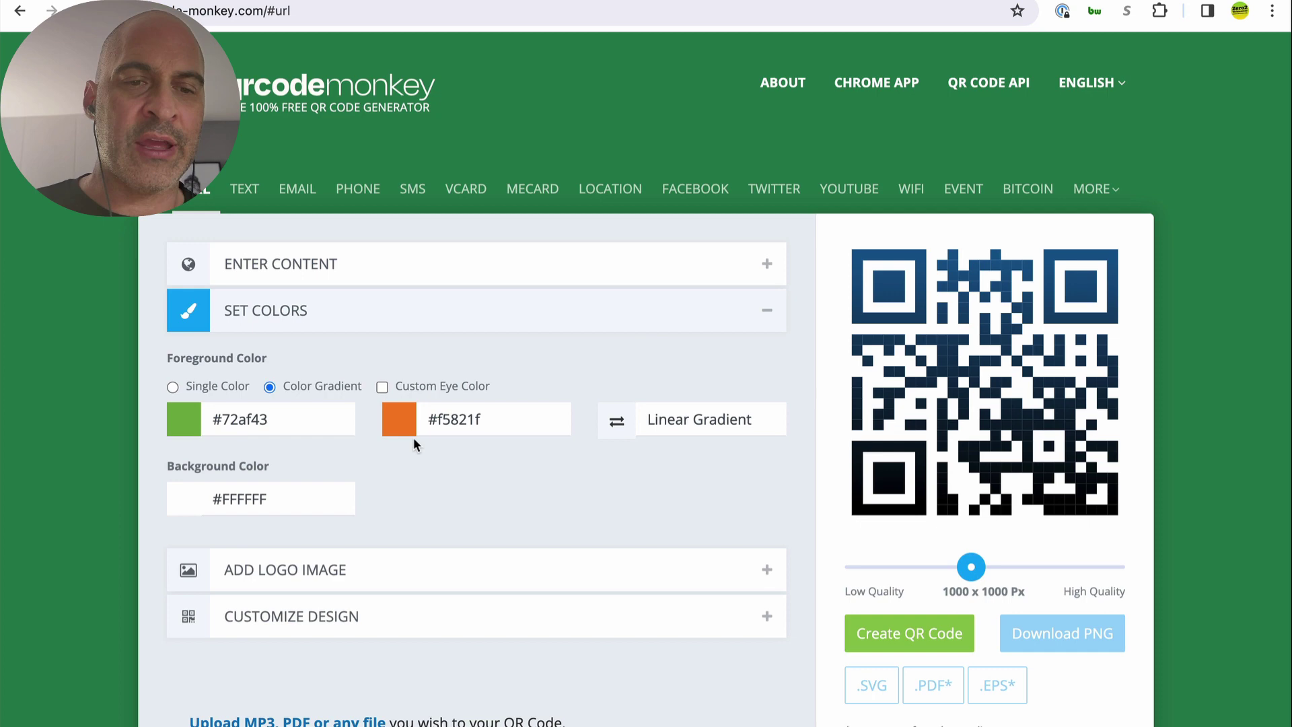
pyautogui.click(689, 422)
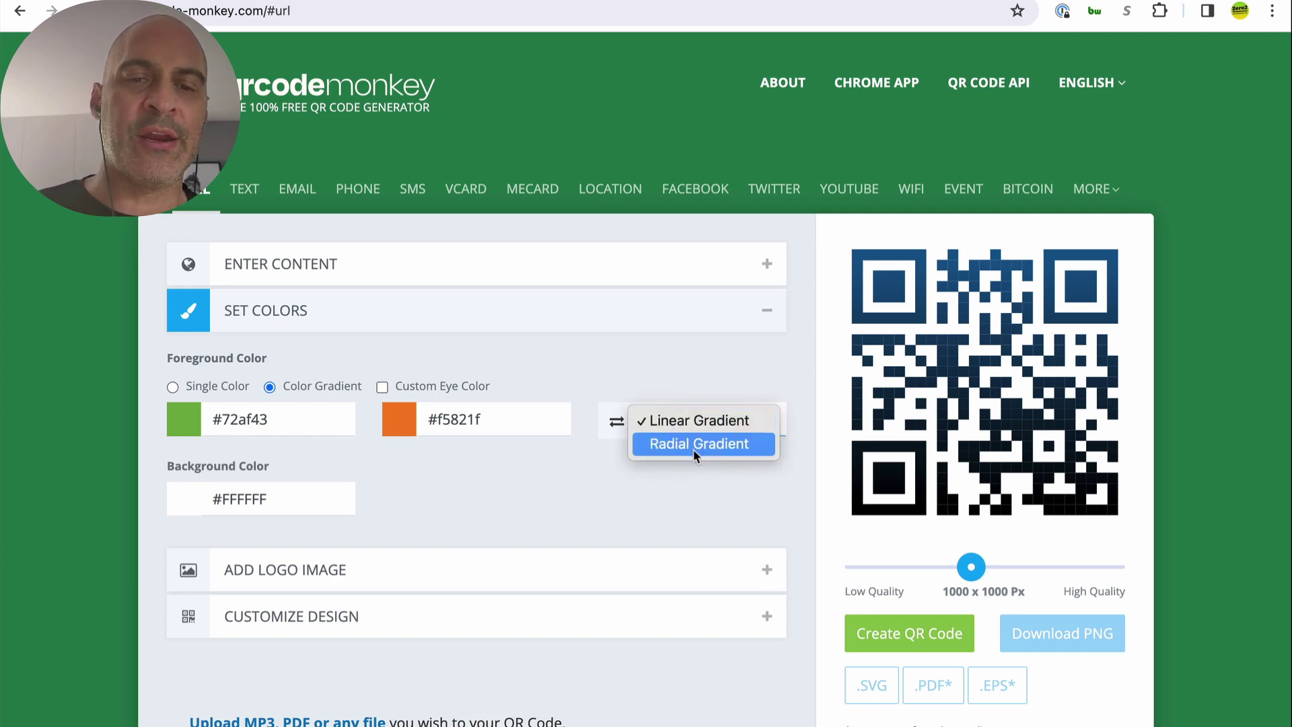
pyautogui.click(694, 475)
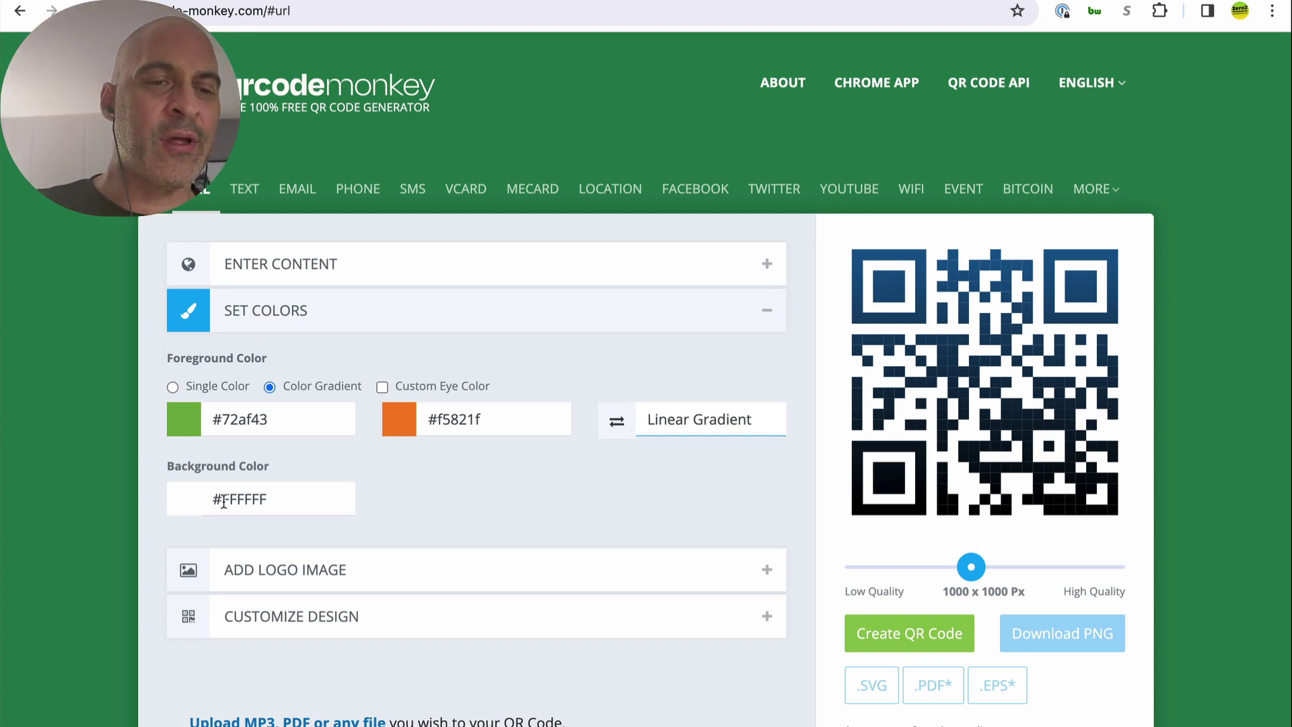
# - Set the background colour to black #000000
pyautogui.moveTo(224, 499); pyautogui.dragTo(279, 500)
pyautogui.write('000000')
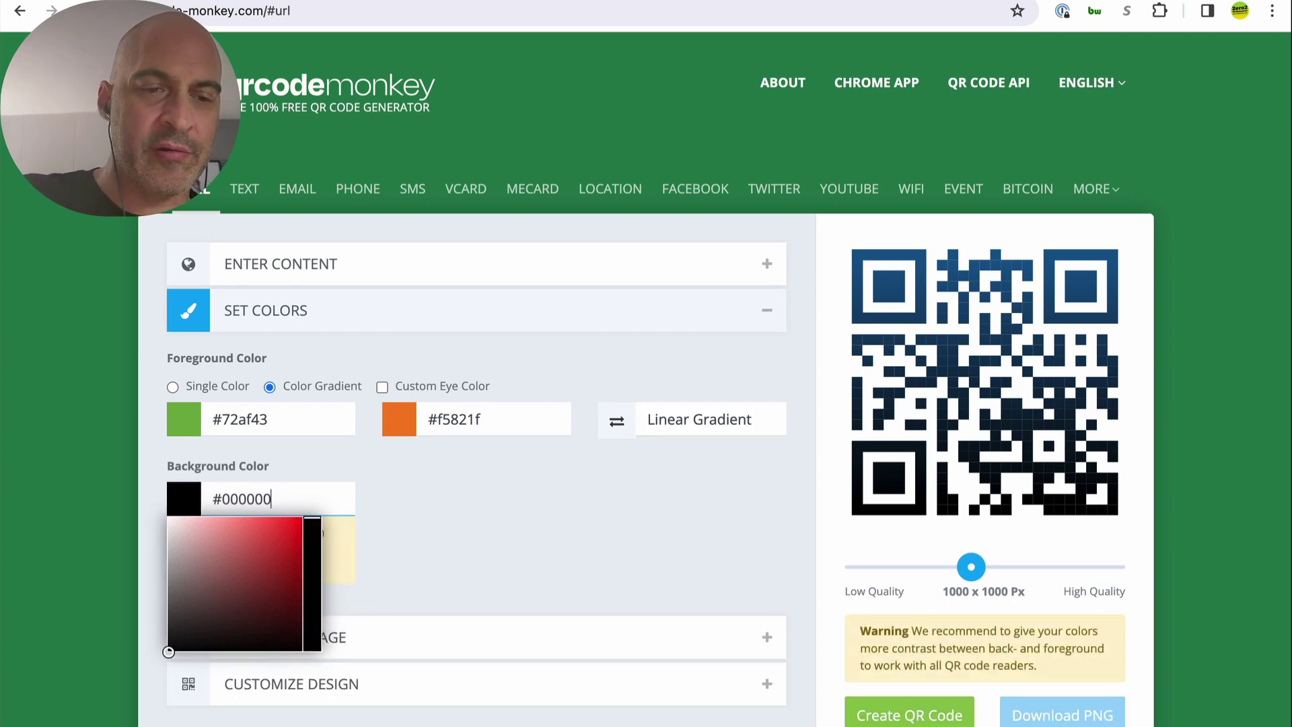
pyautogui.moveTo(276, 558); pyautogui.dragTo(151, 664)
pyautogui.click(515, 503)
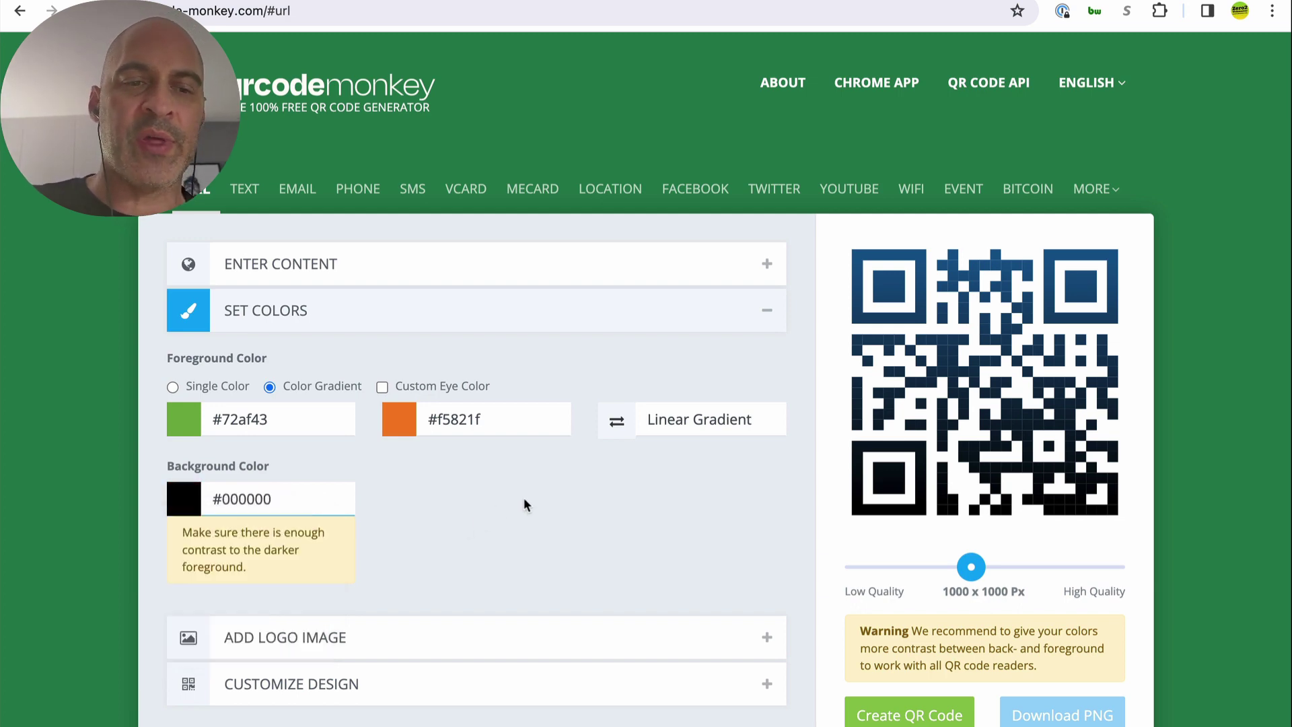
pyautogui.scroll(-2, 540, 487)
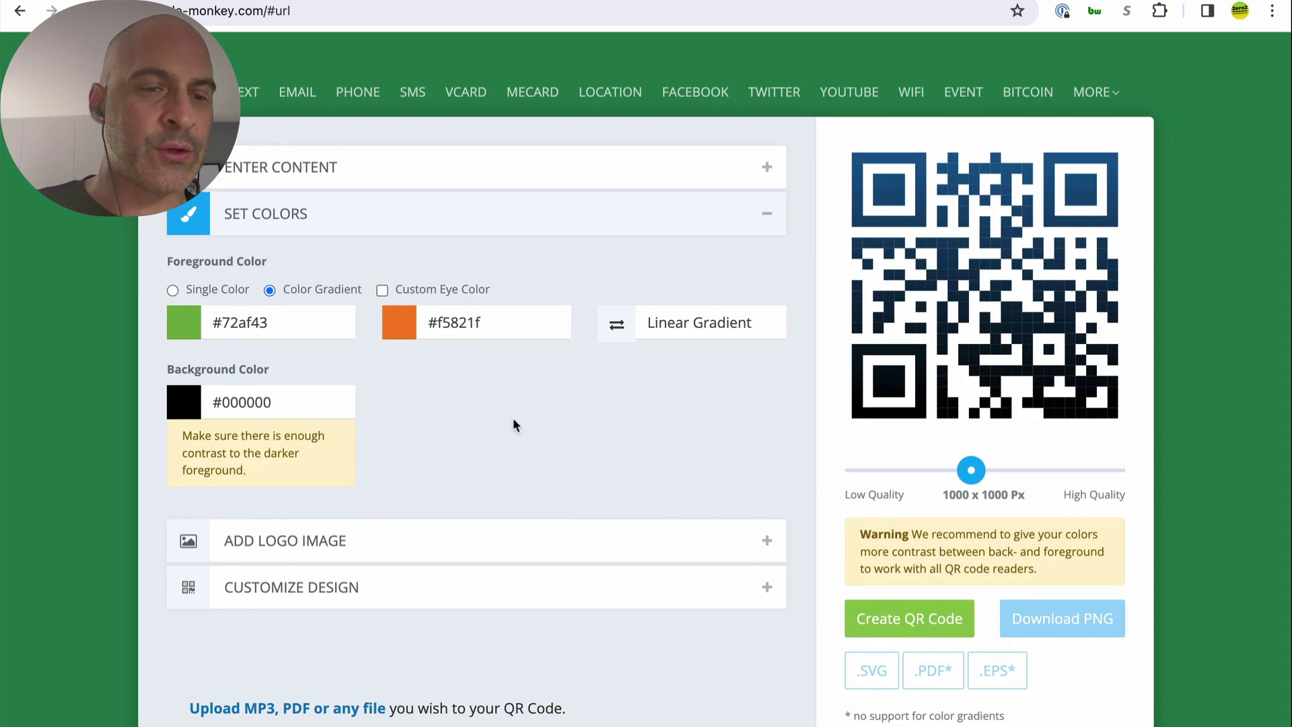
# - Upload a Save the Frogs logo JPG as the QR code's centre logo
pyautogui.click(288, 543)
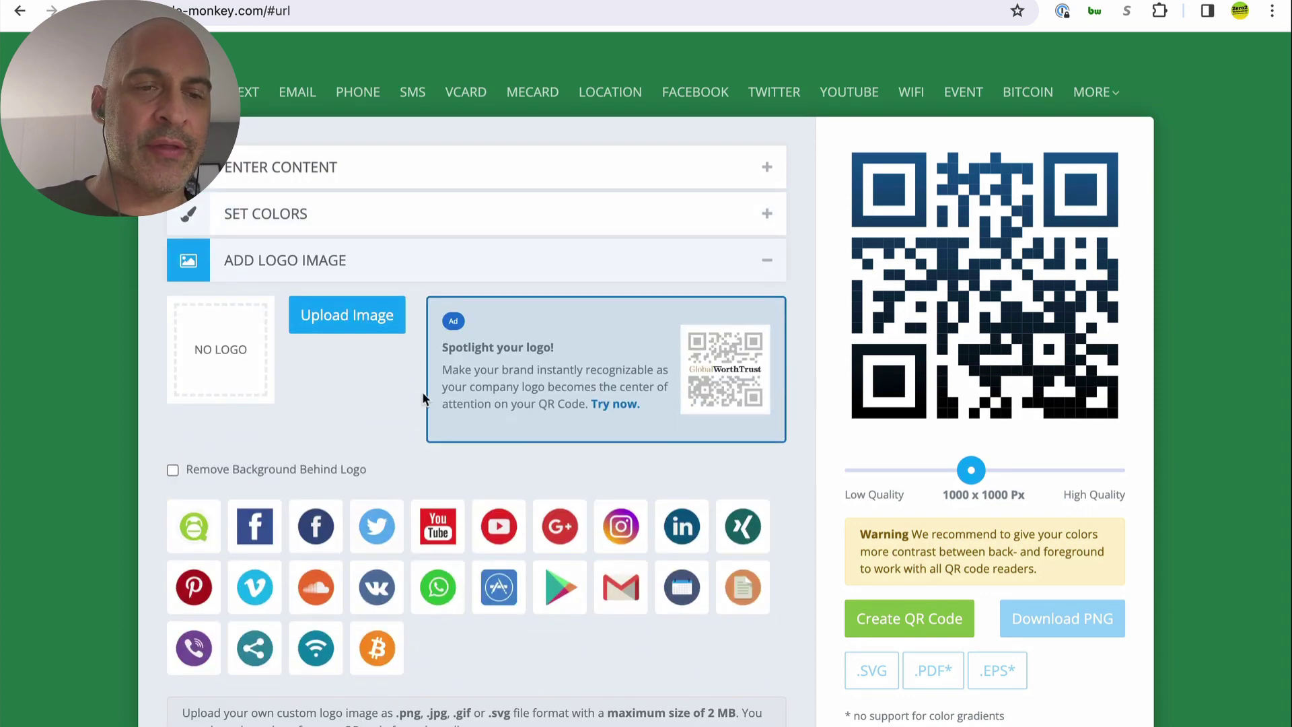
pyautogui.click(346, 318)
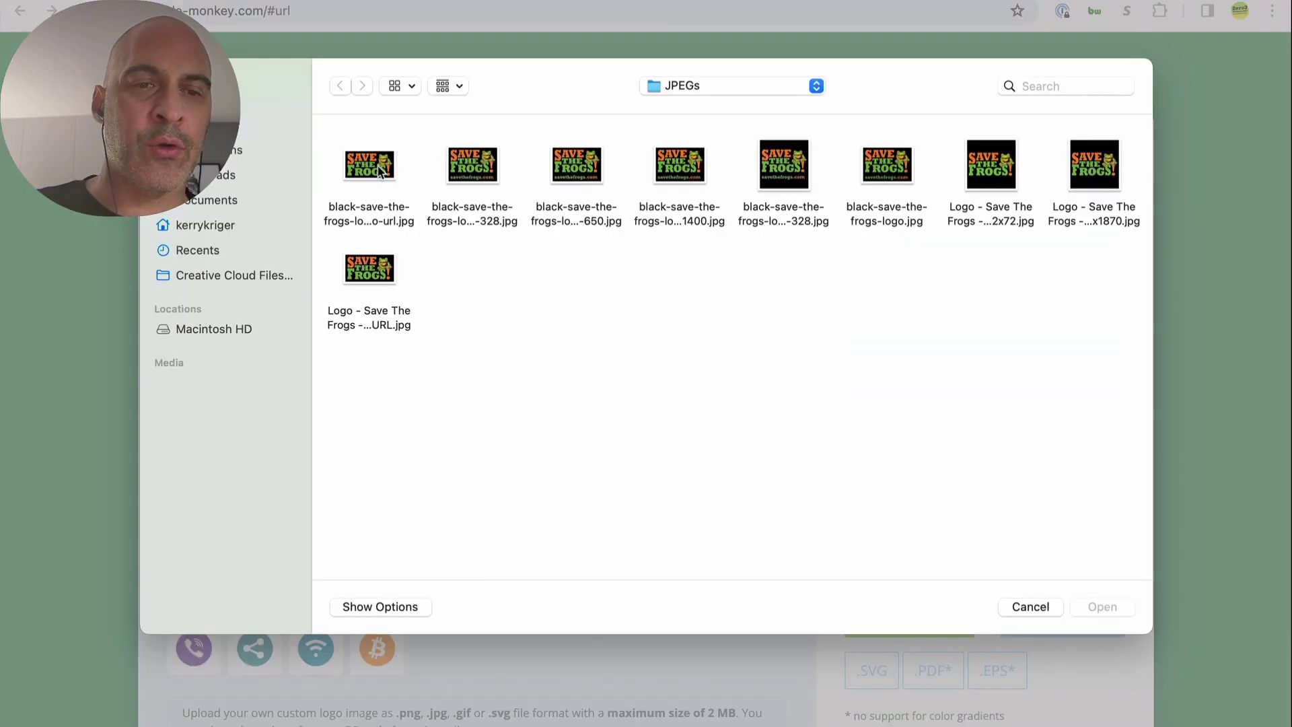
pyautogui.doubleClick(378, 170)
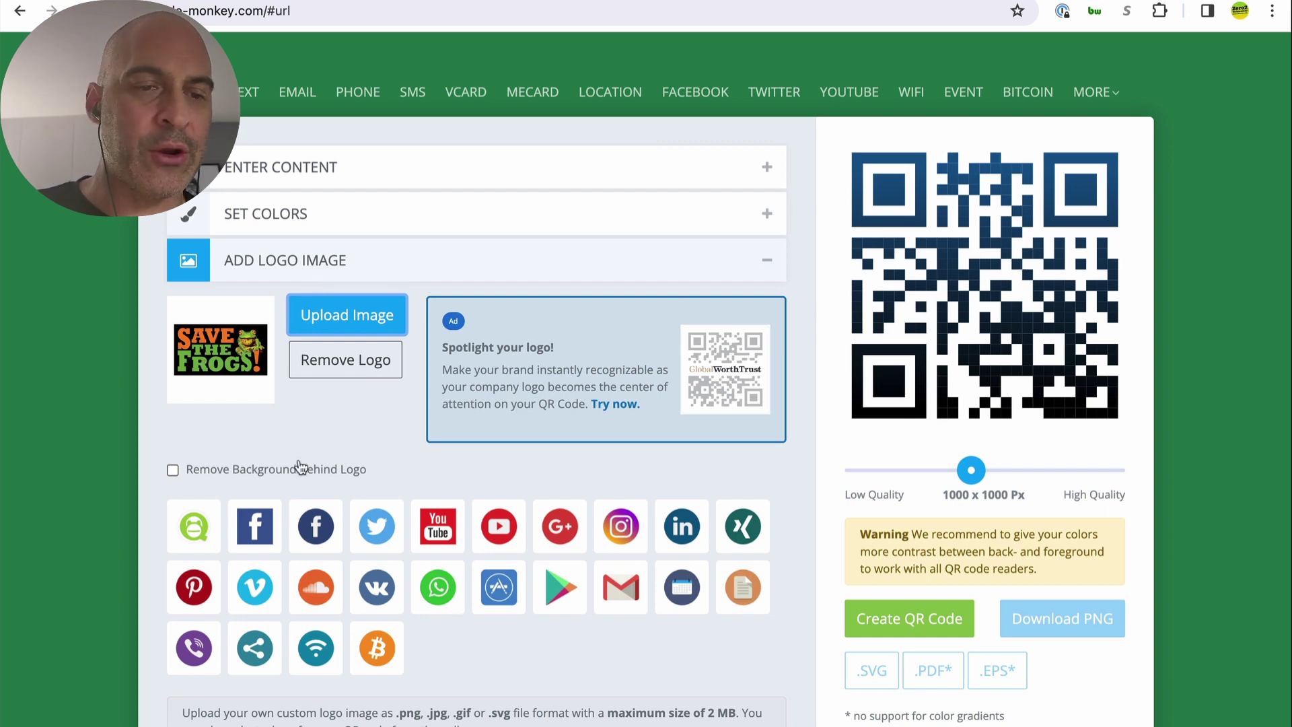
pyautogui.scroll(-2, 337, 418)
pyautogui.scroll(-5, 337, 420)
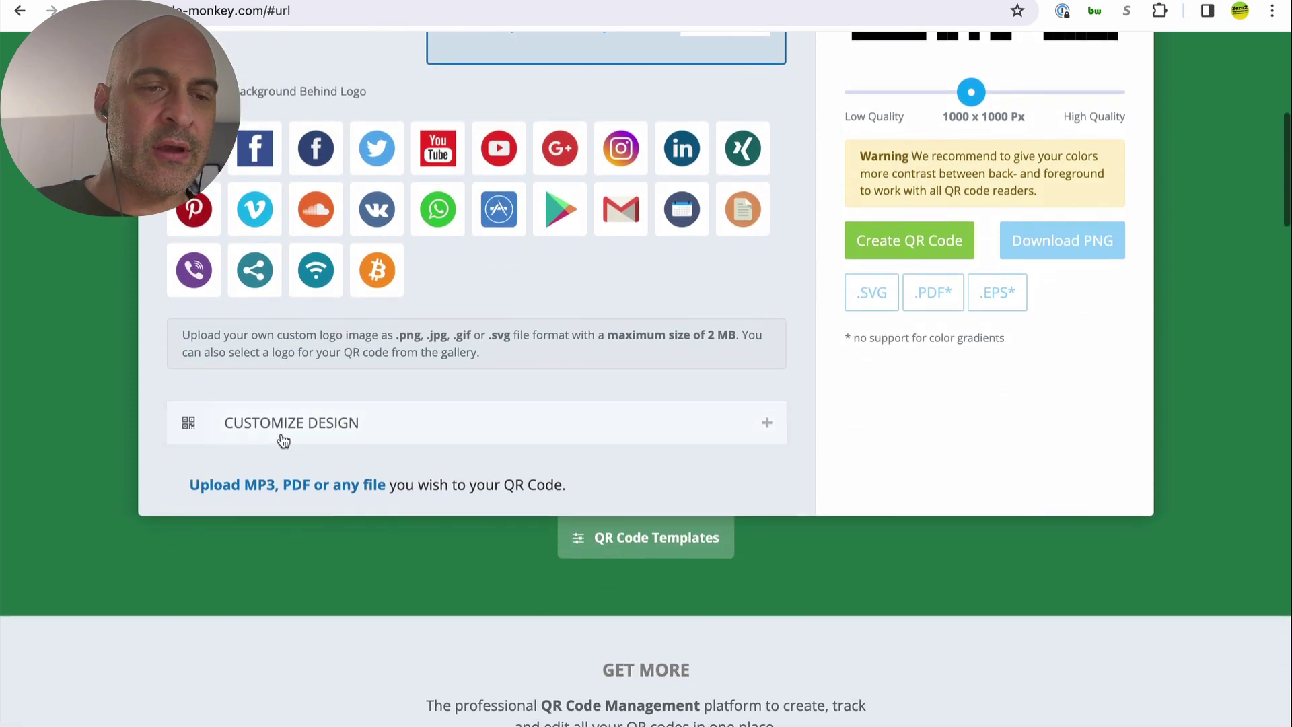
# - Use the eighth eye frame shape (beaded square) and seventh eye ball shape (serrated square)
pyautogui.click(241, 430)
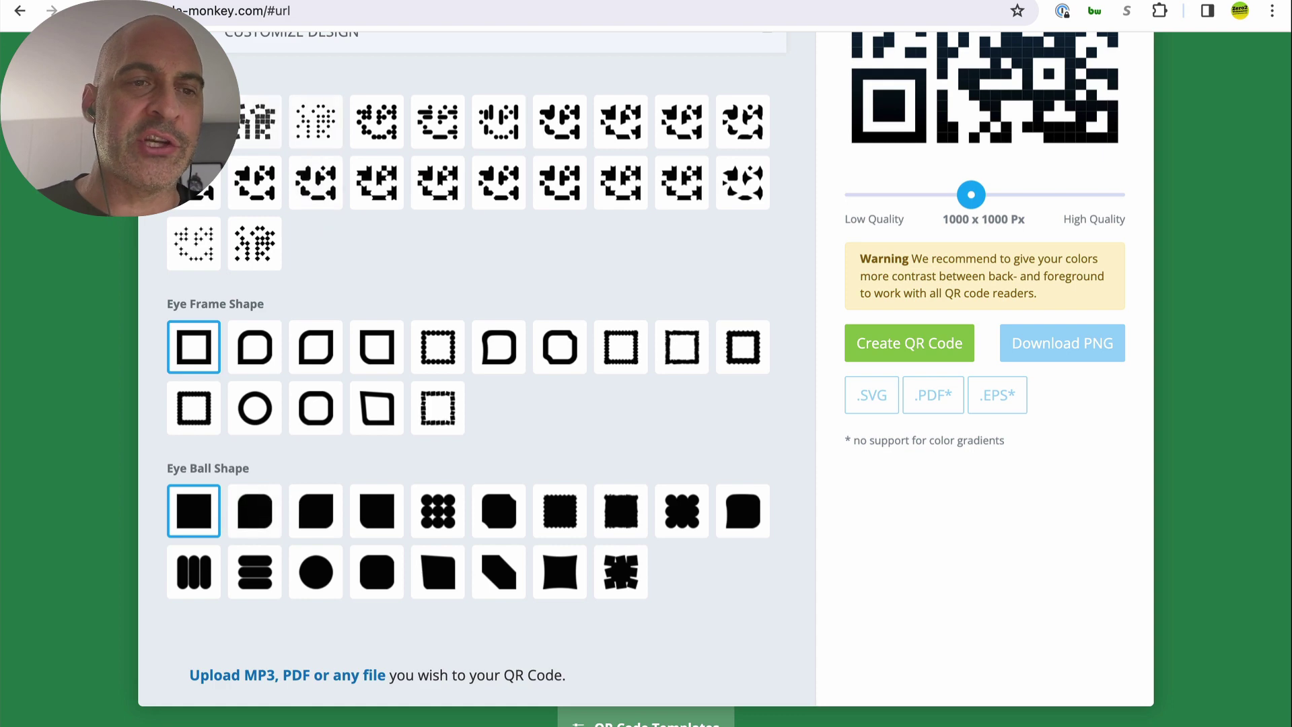
pyautogui.scroll(4, 513, 326)
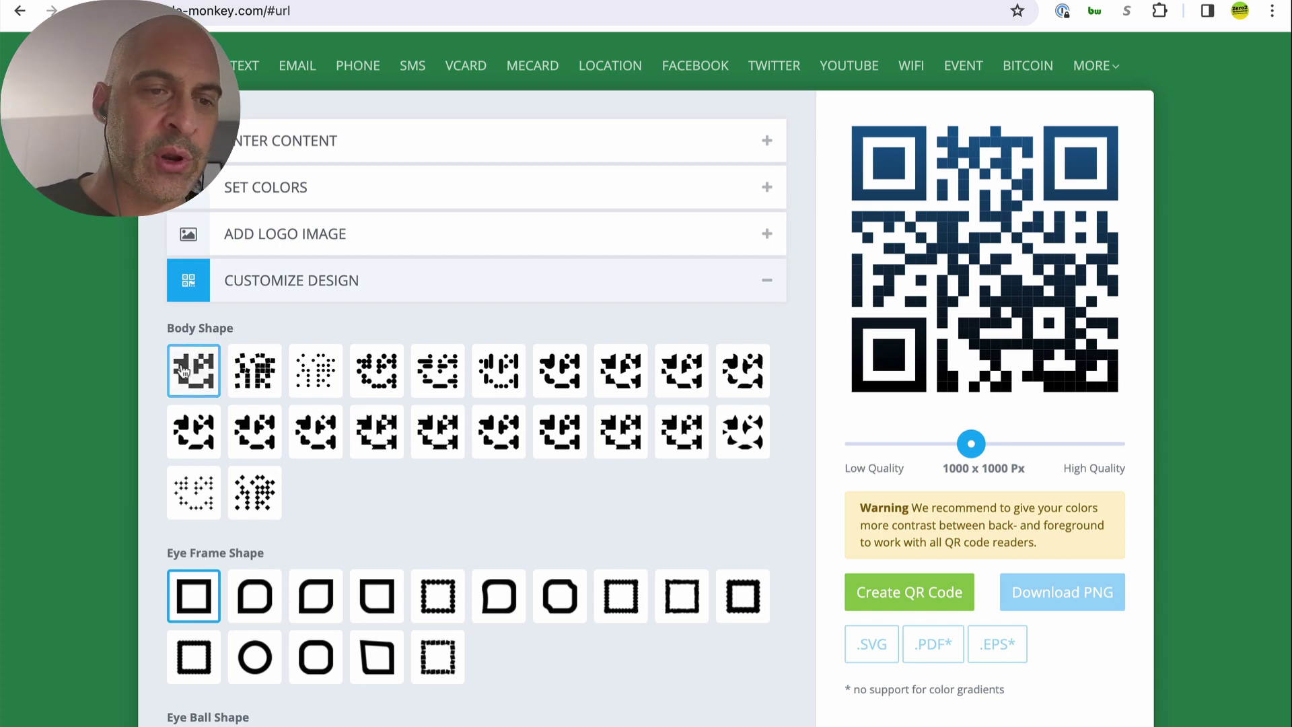
pyautogui.scroll(-3, 666, 491)
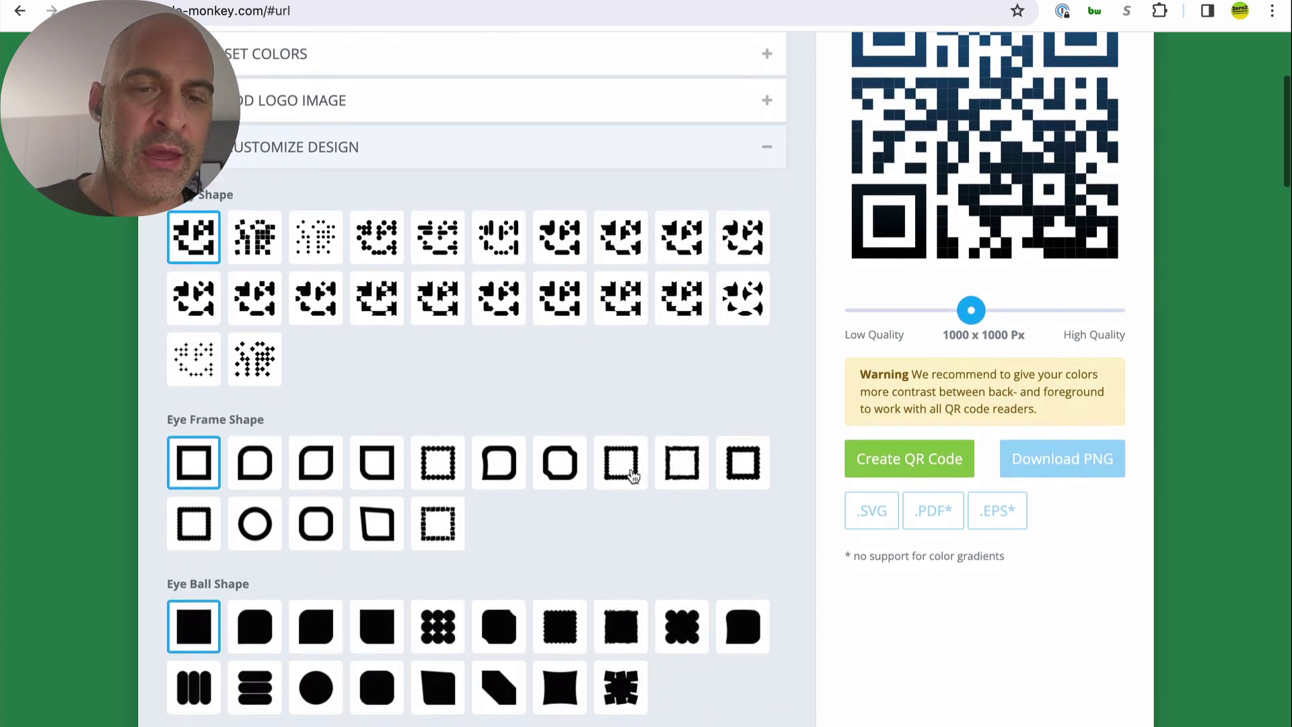
pyautogui.click(609, 457)
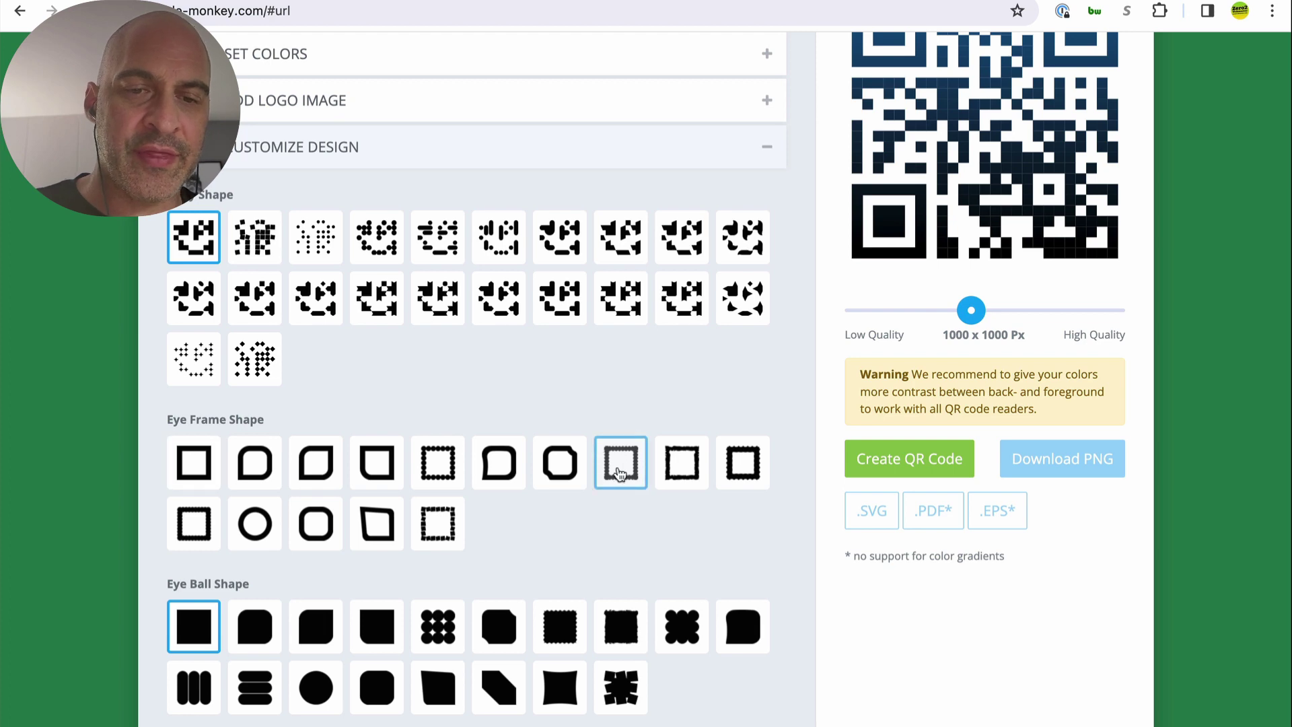
pyautogui.scroll(1, 618, 381)
pyautogui.scroll(-2, 617, 382)
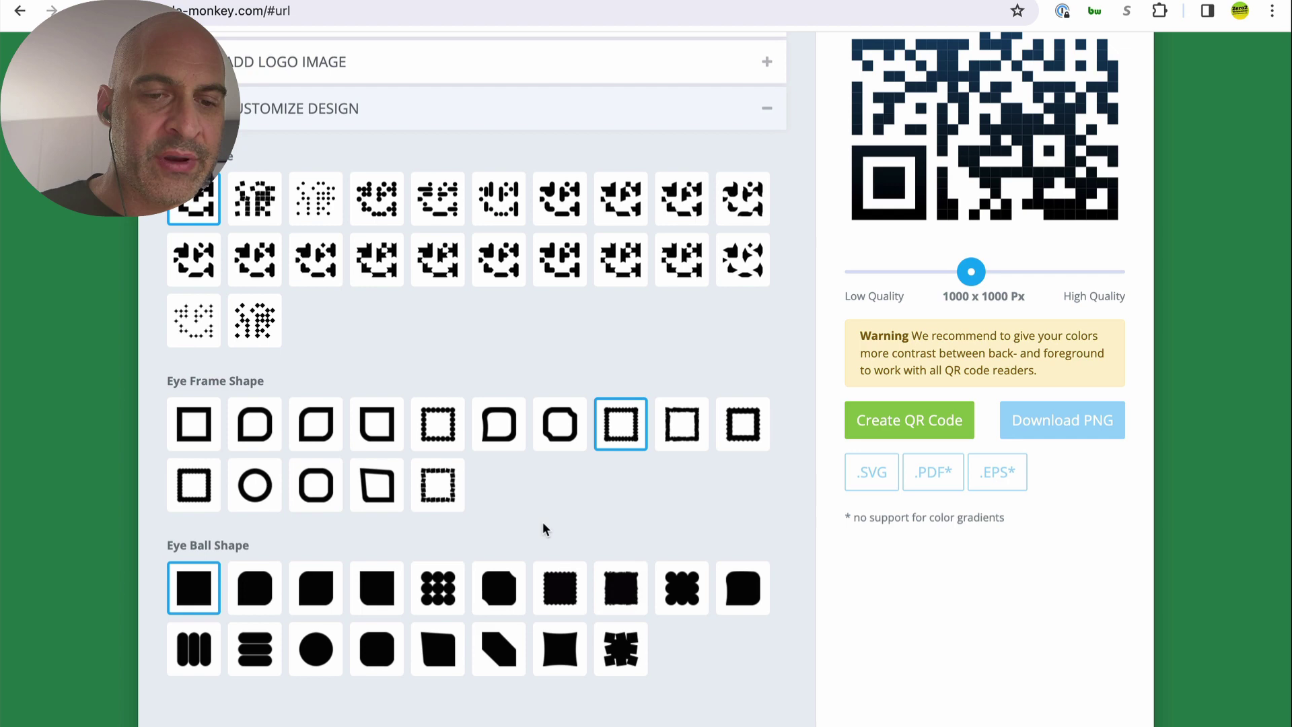
pyautogui.click(565, 589)
pyautogui.scroll(1, 637, 482)
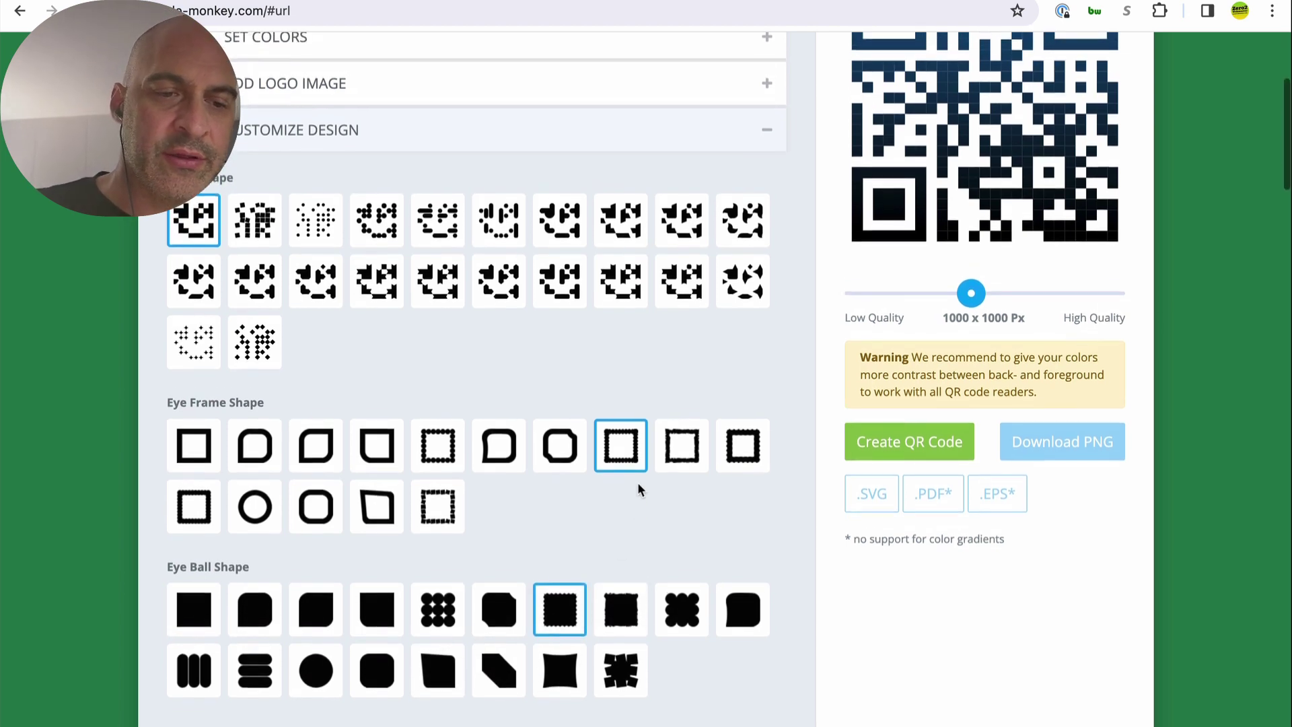
pyautogui.scroll(-1, 585, 519)
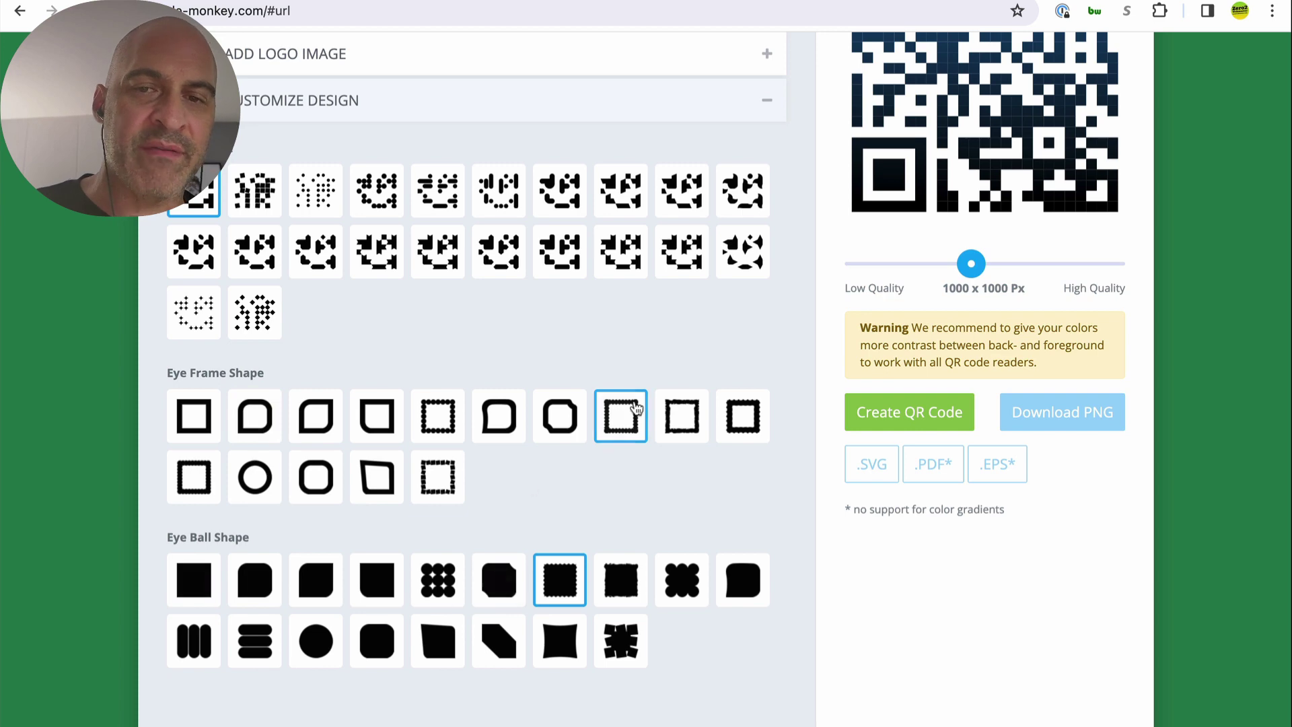
pyautogui.scroll(3, 626, 356)
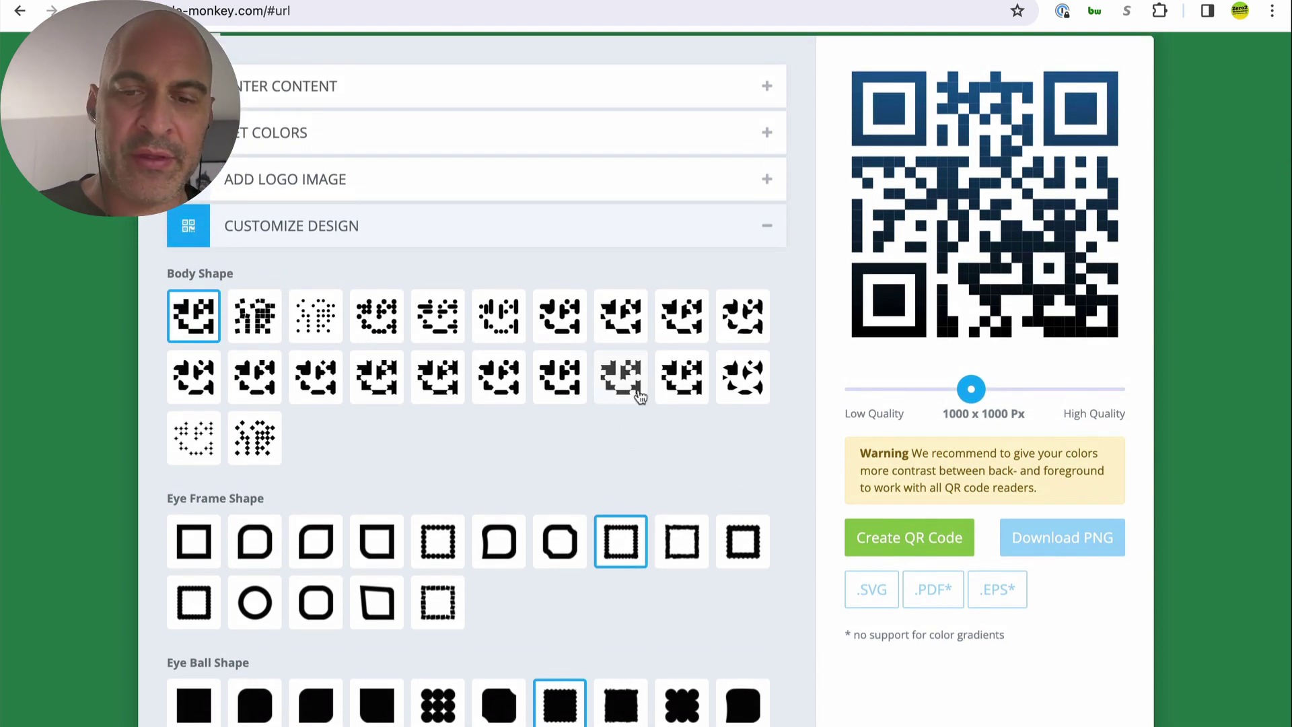
pyautogui.click(902, 537)
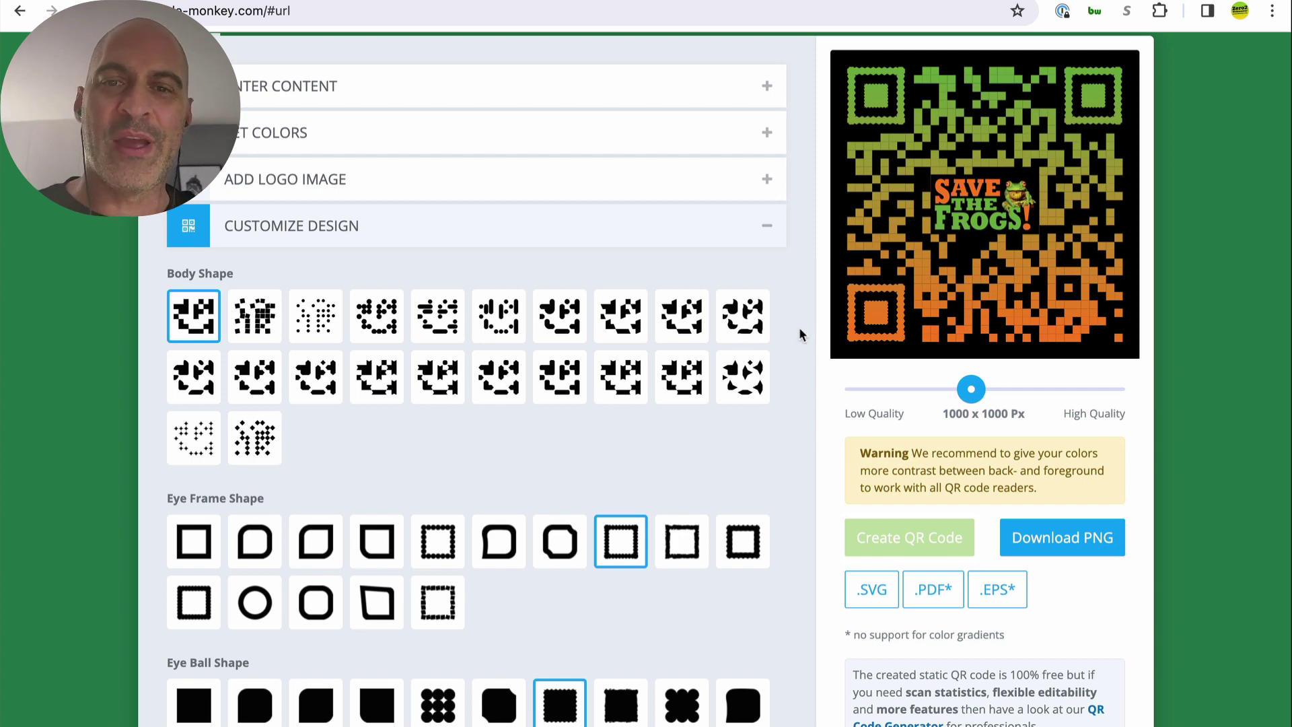
pyautogui.scroll(-1, 800, 331)
pyautogui.scroll(-2, 799, 331)
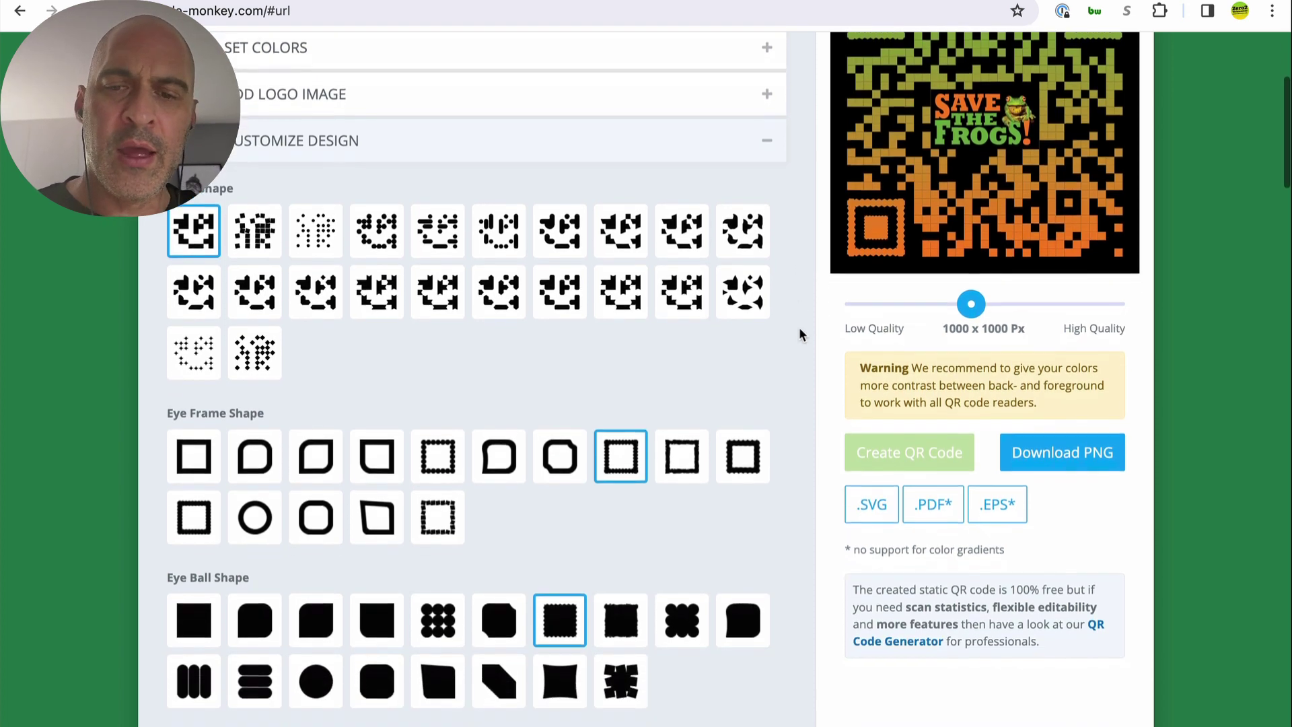
pyautogui.scroll(3, 800, 331)
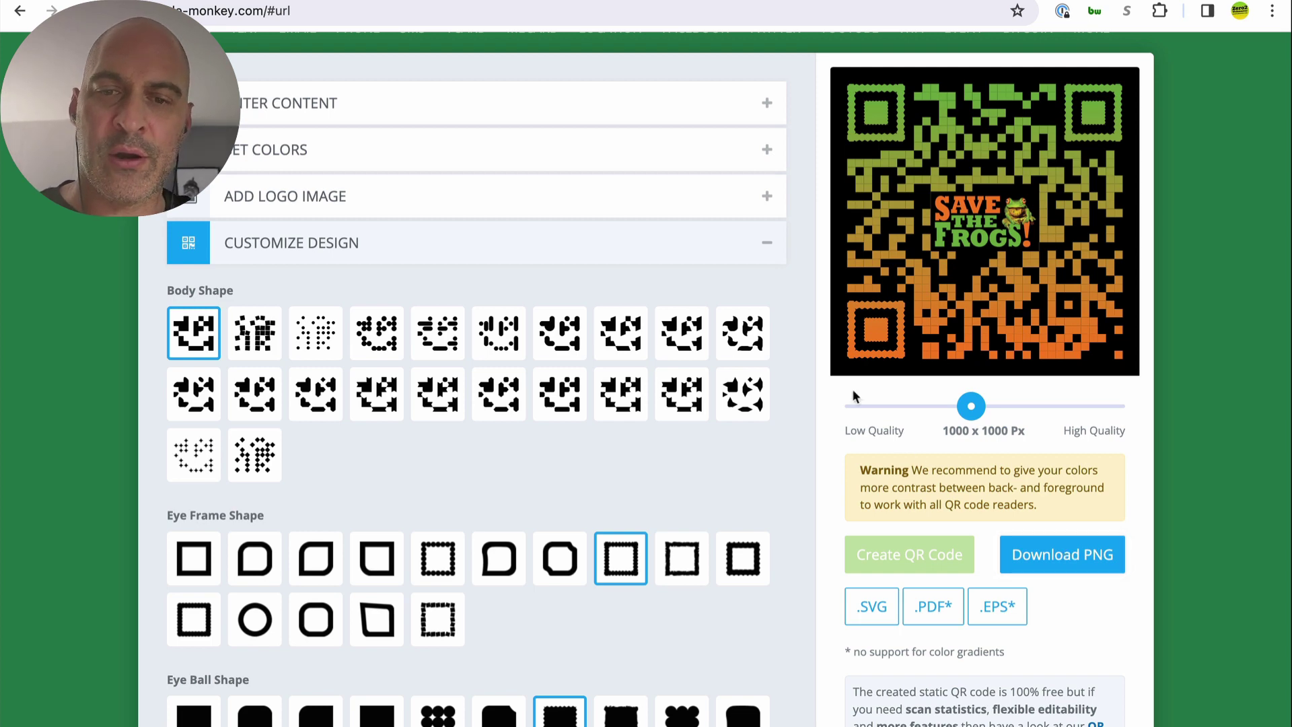
pyautogui.scroll(-2, 817, 370)
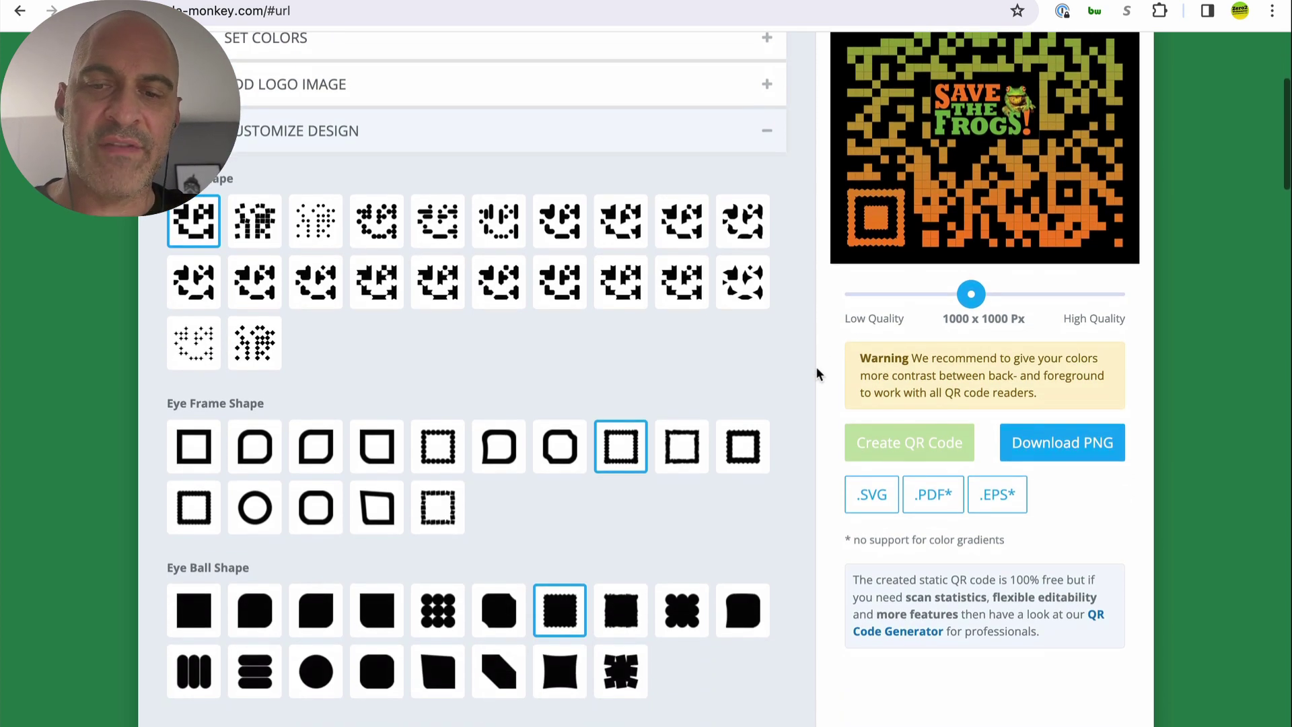
pyautogui.scroll(2, 817, 371)
pyautogui.scroll(1, 818, 372)
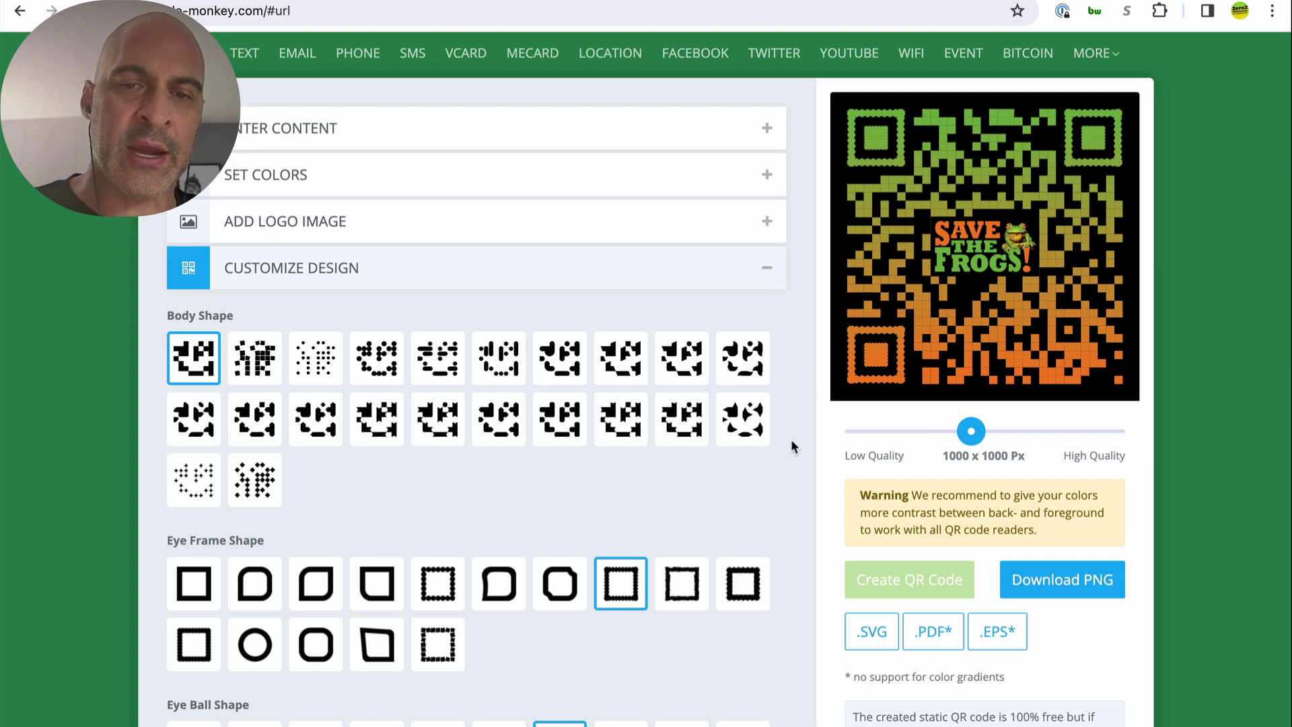
pyautogui.scroll(-3, 792, 442)
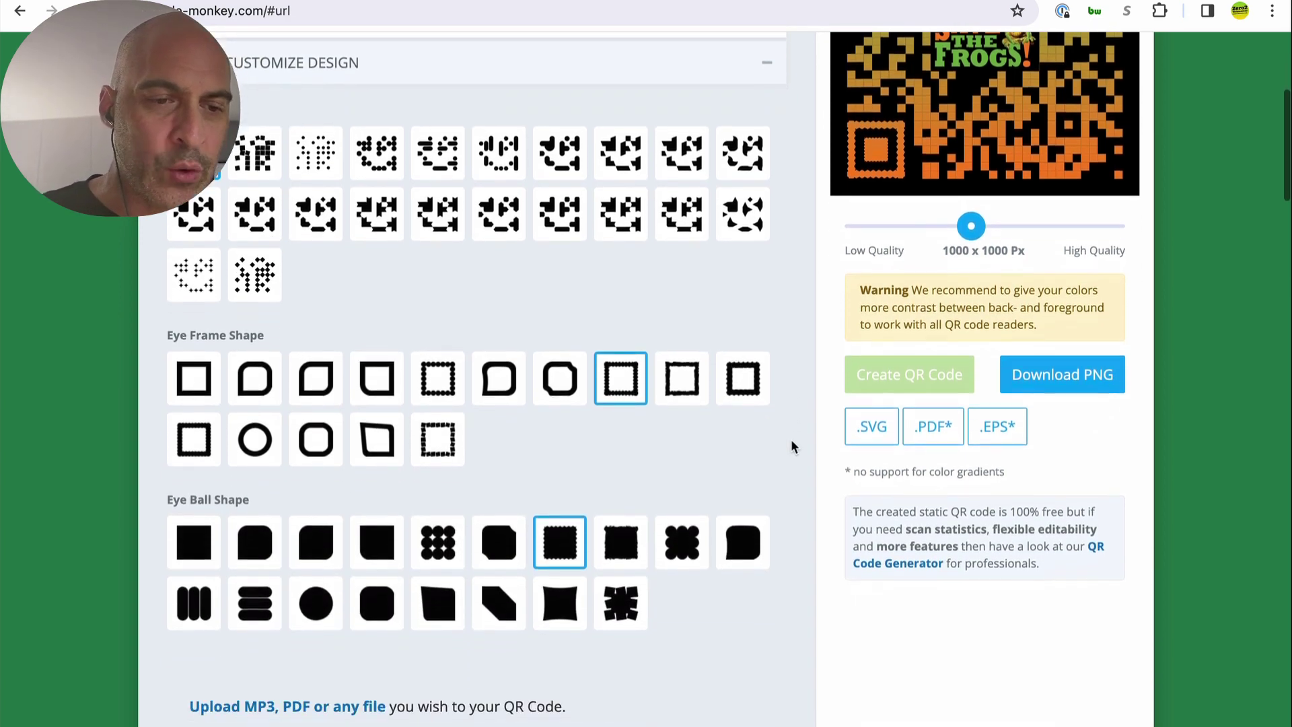
pyautogui.scroll(6, 790, 439)
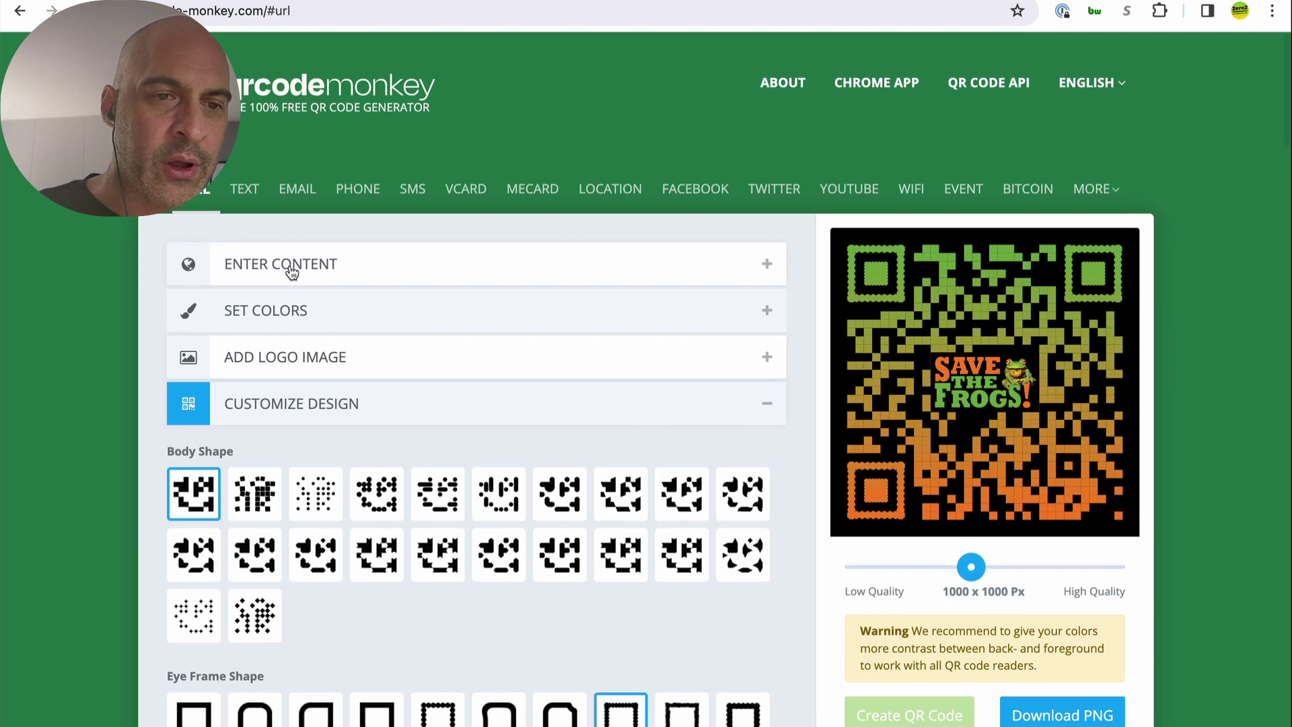
pyautogui.click(291, 270)
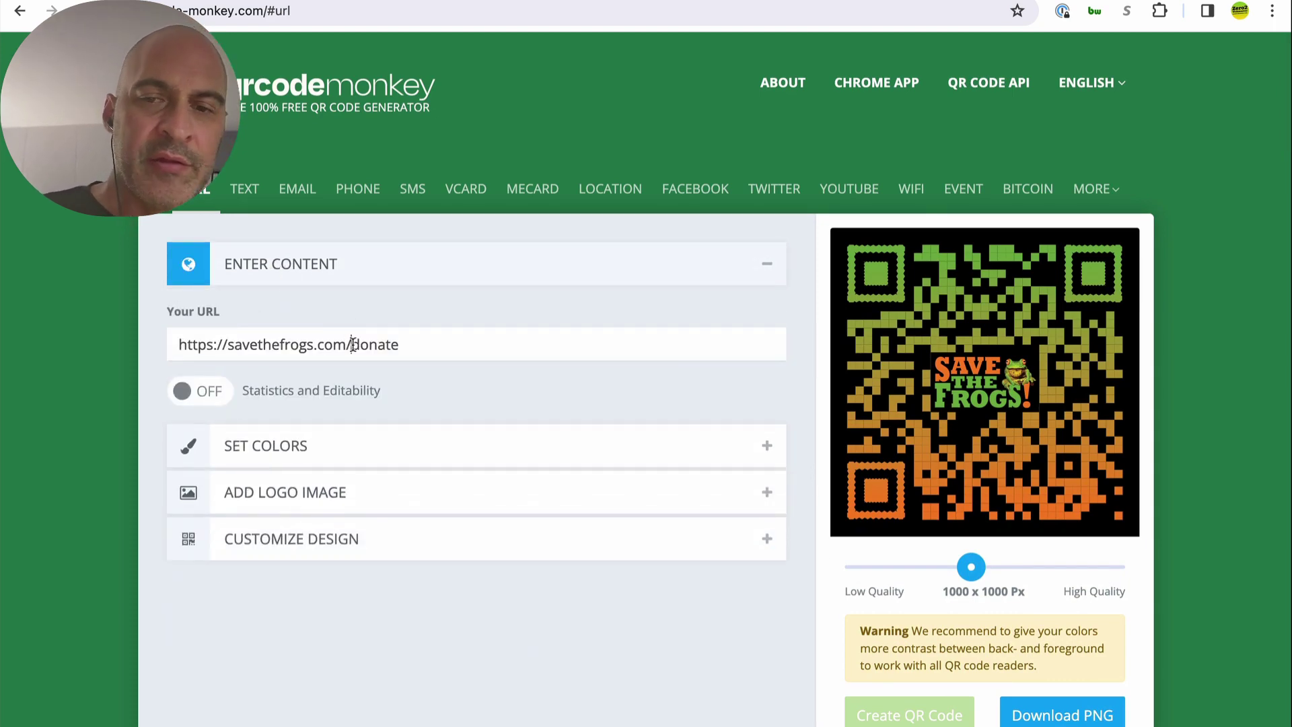
pyautogui.moveTo(353, 345); pyautogui.dragTo(456, 349)
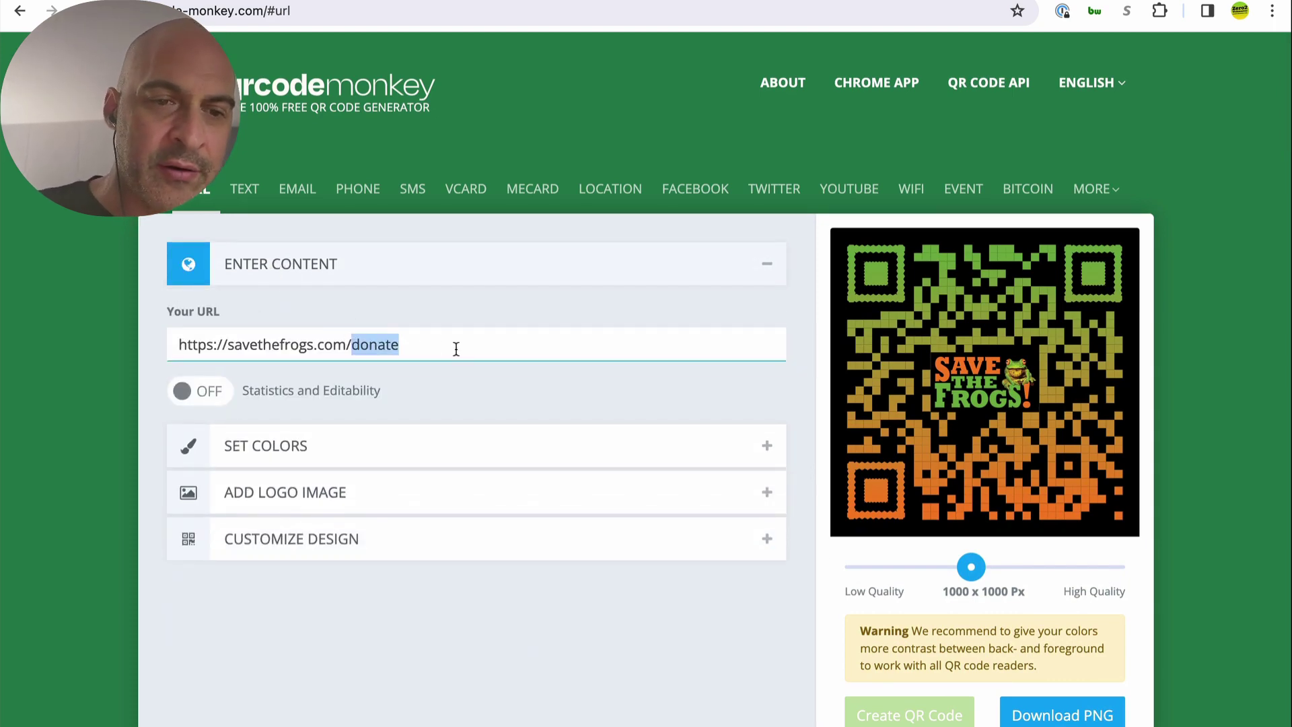
pyautogui.write('newsl')
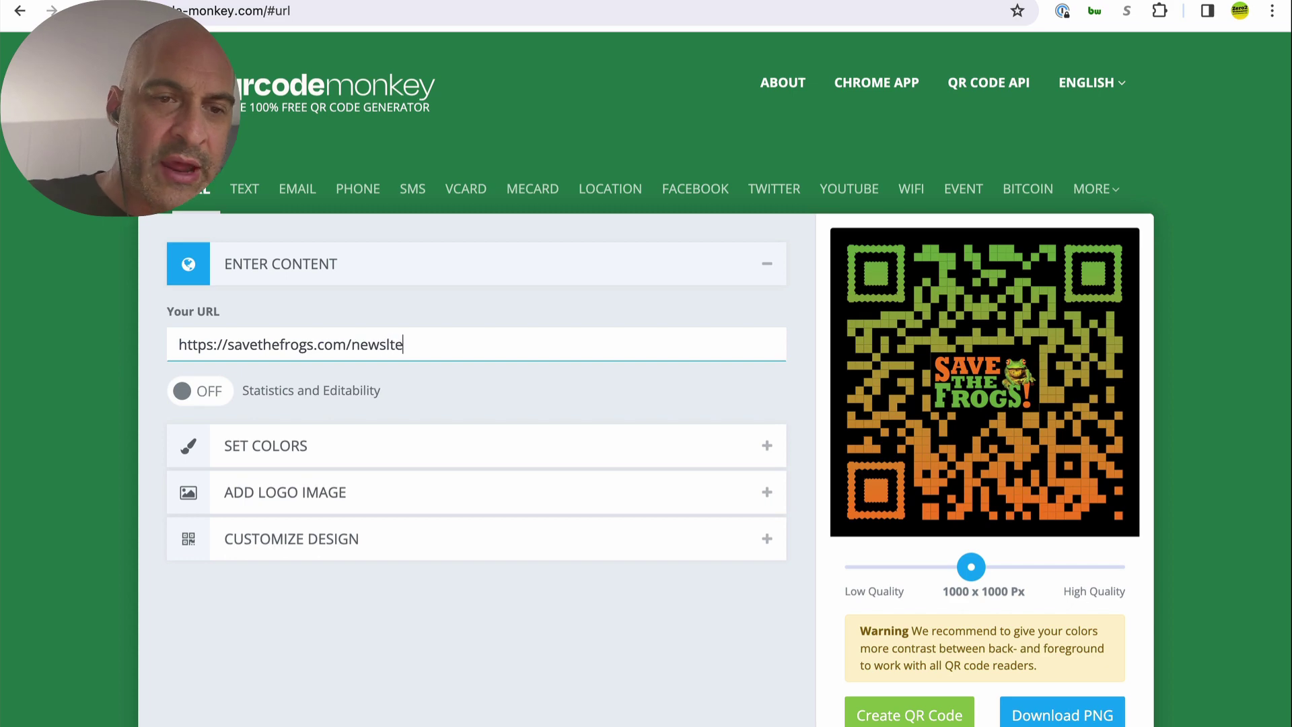
pyautogui.write('e')
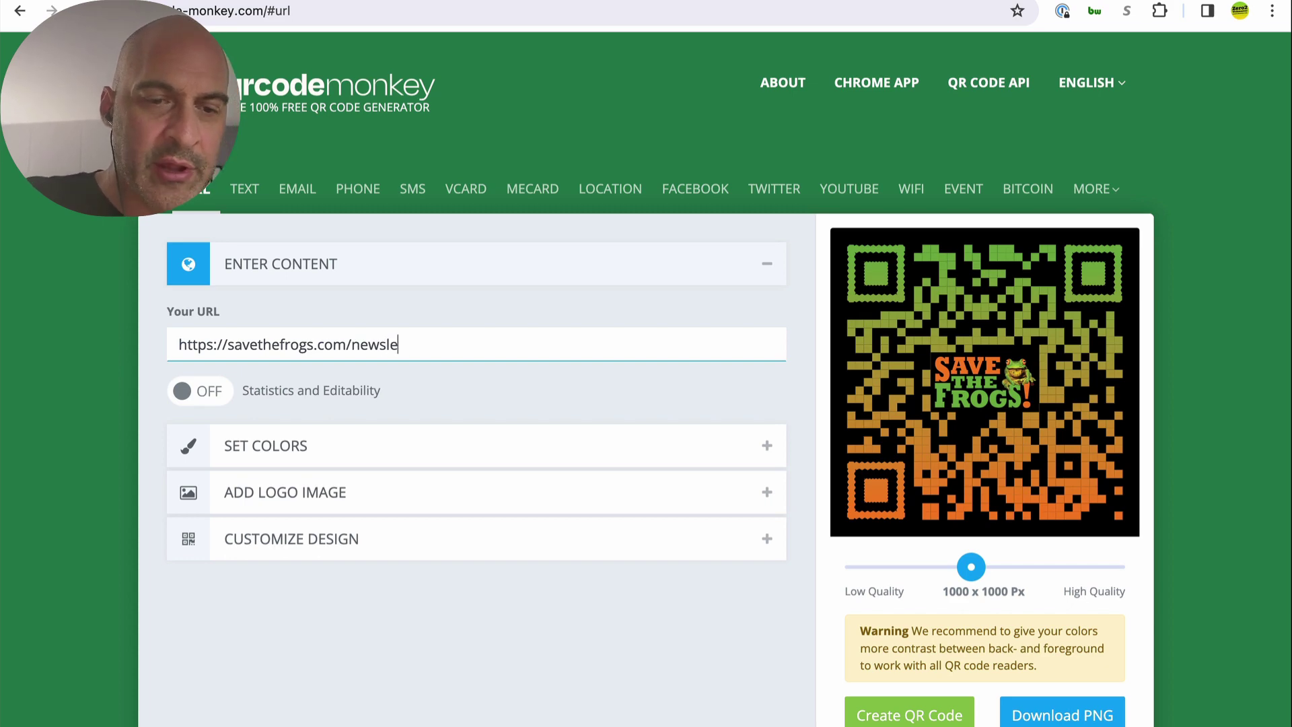
pyautogui.write('tters')
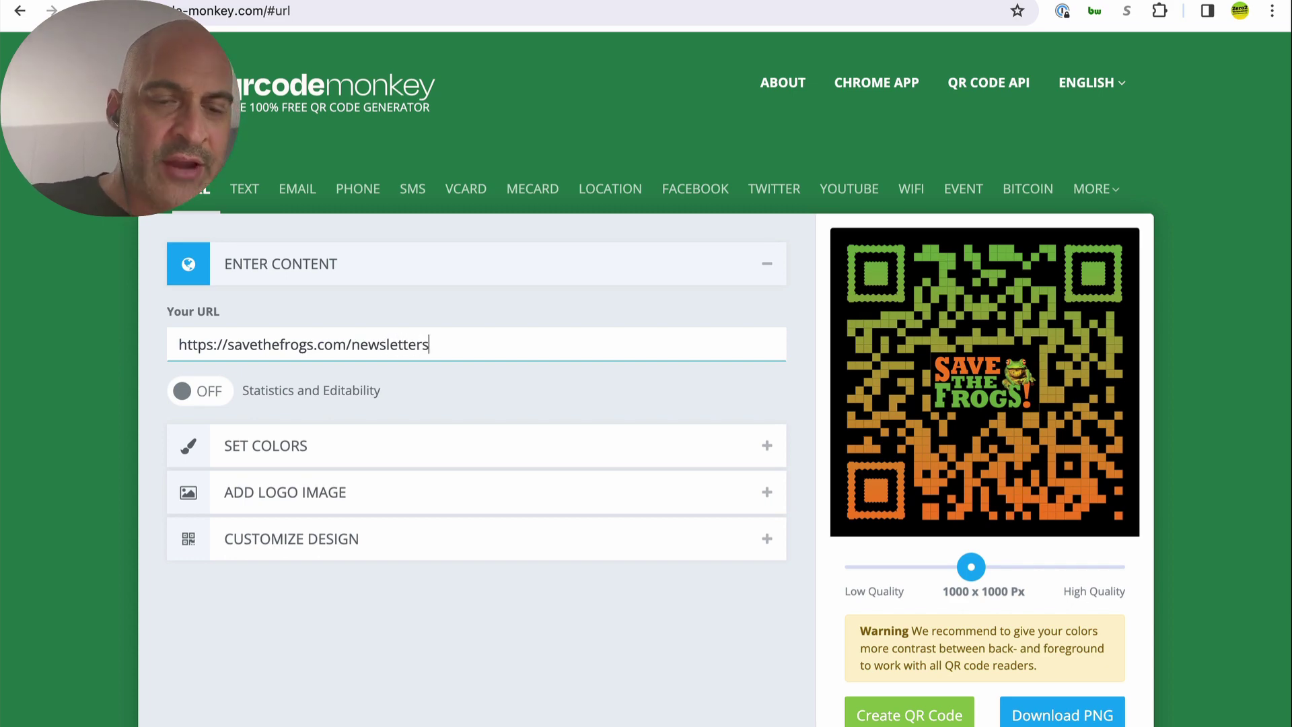
pyautogui.scroll(-2, 494, 370)
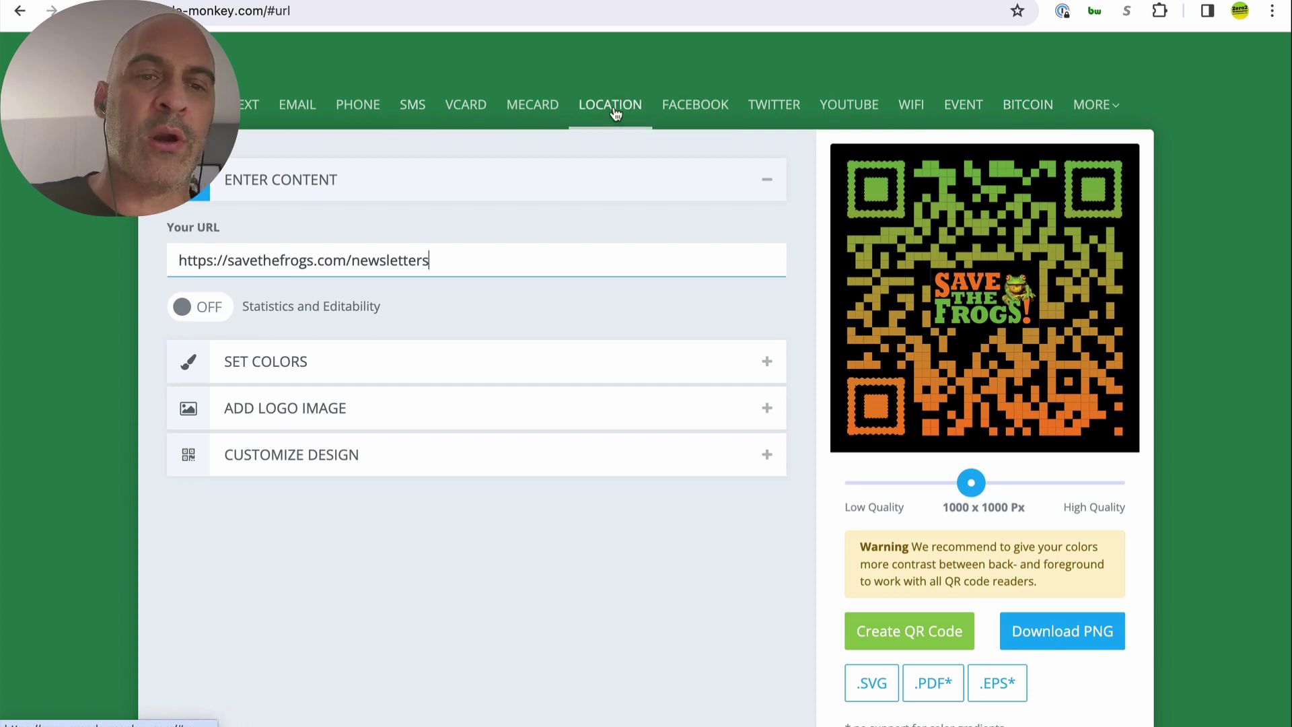
# - Switch the foreground to a single solid colour, with Custom Eye Color left off
pyautogui.click(382, 364)
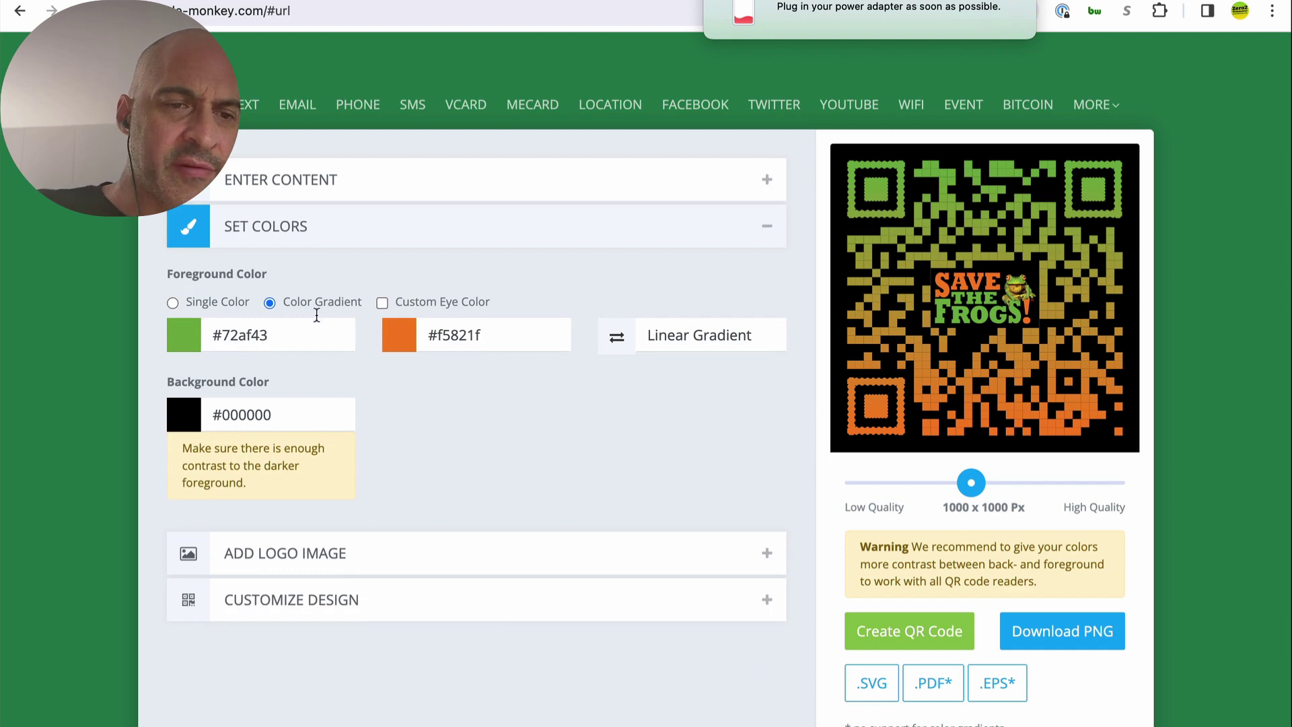
pyautogui.click(212, 302)
pyautogui.click(382, 302)
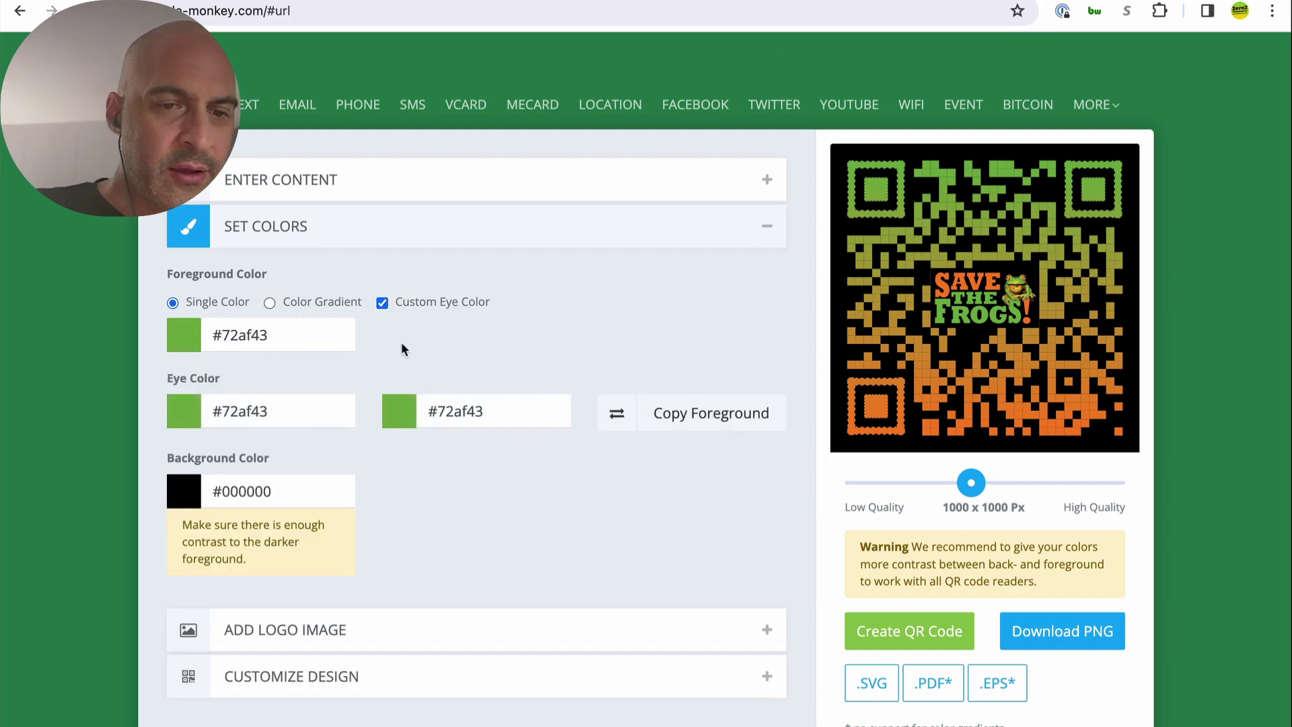
pyautogui.click(383, 302)
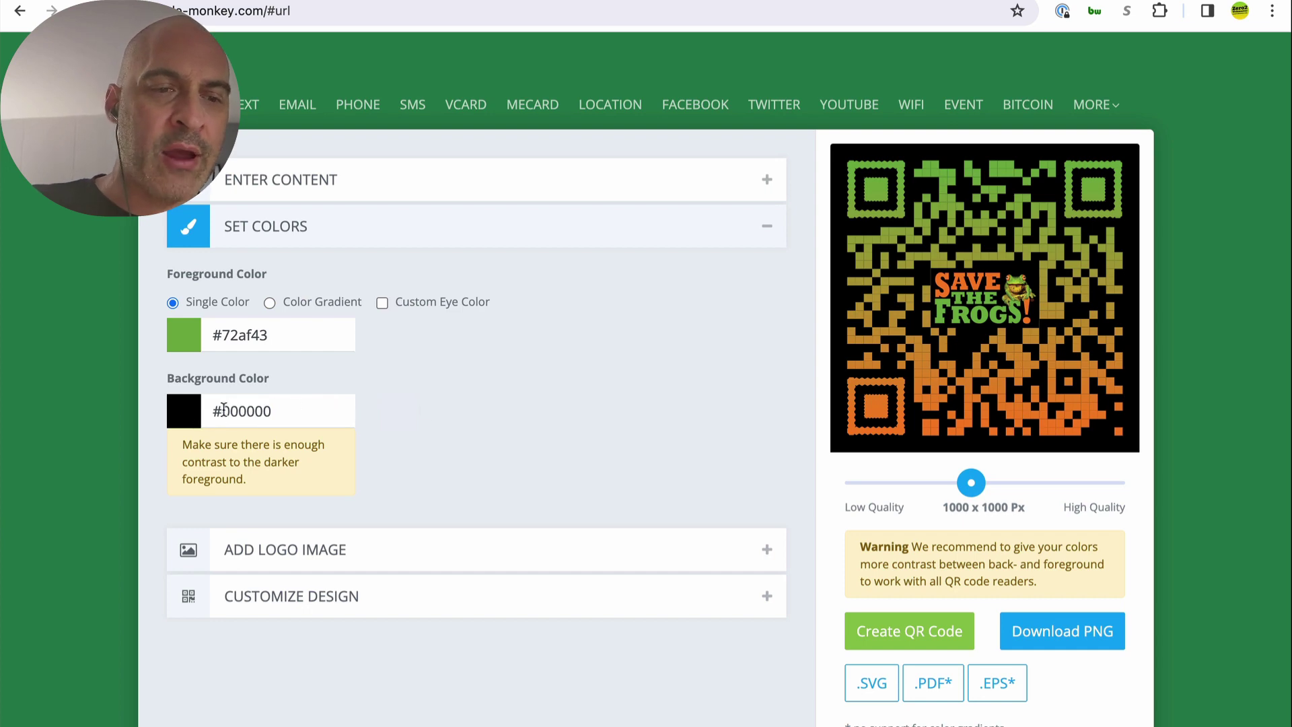
# - Set the background colour to white #FFFFFF
pyautogui.moveTo(224, 411); pyautogui.dragTo(331, 409)
pyautogui.write('ffffff')
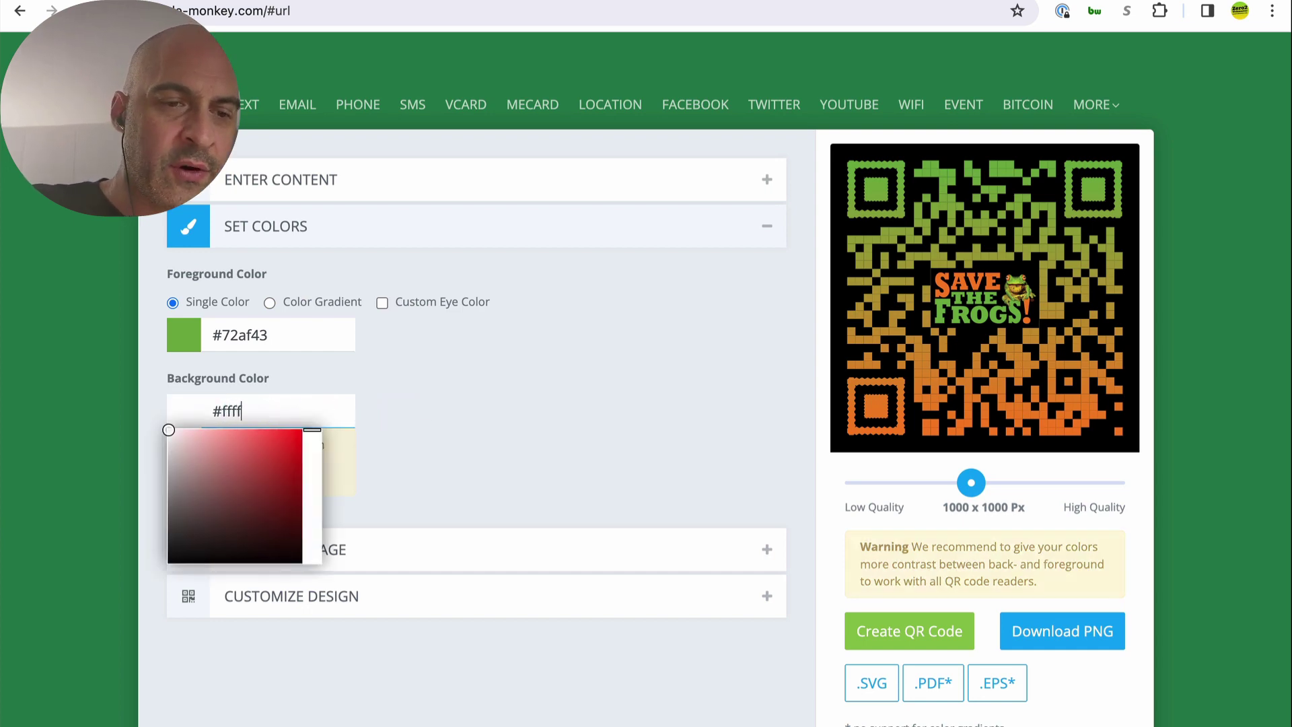
pyautogui.click(528, 453)
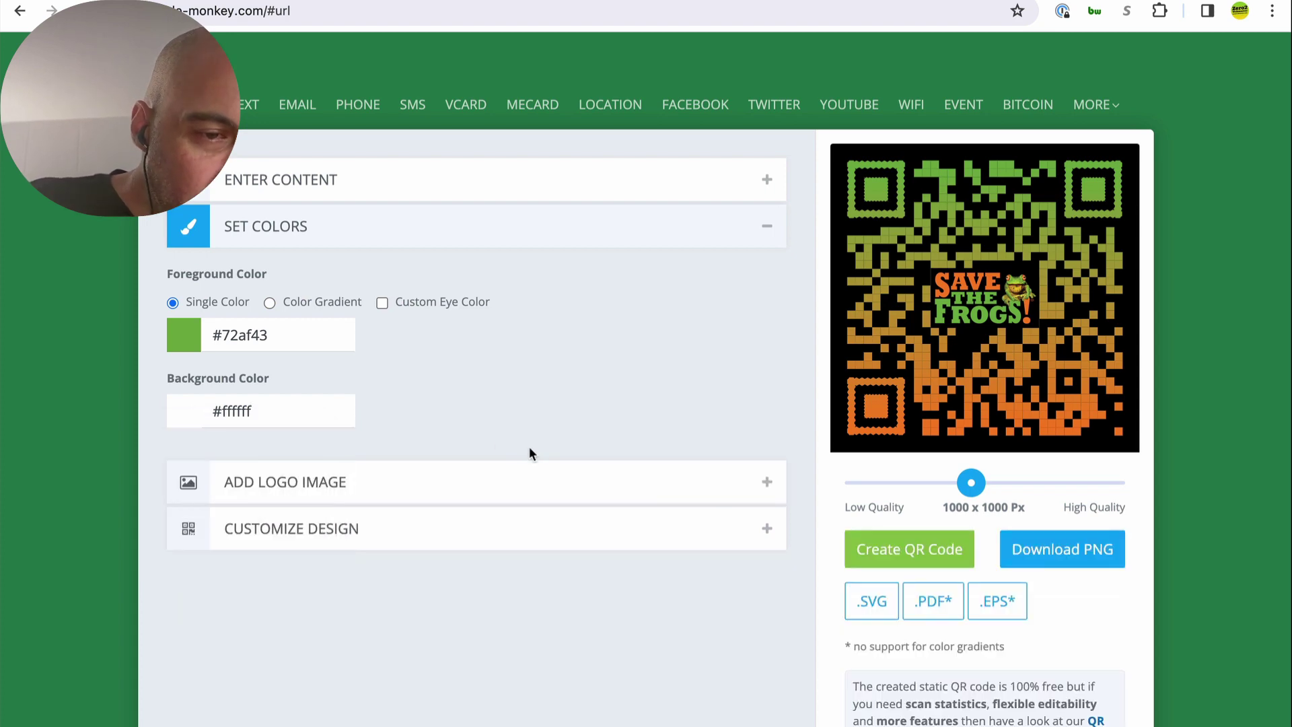
pyautogui.click(265, 413)
pyautogui.moveTo(265, 436)
pyautogui.mouseDown()
pyautogui.moveTo(260, 450)
pyautogui.moveTo(205, 448)
pyautogui.mouseUp()
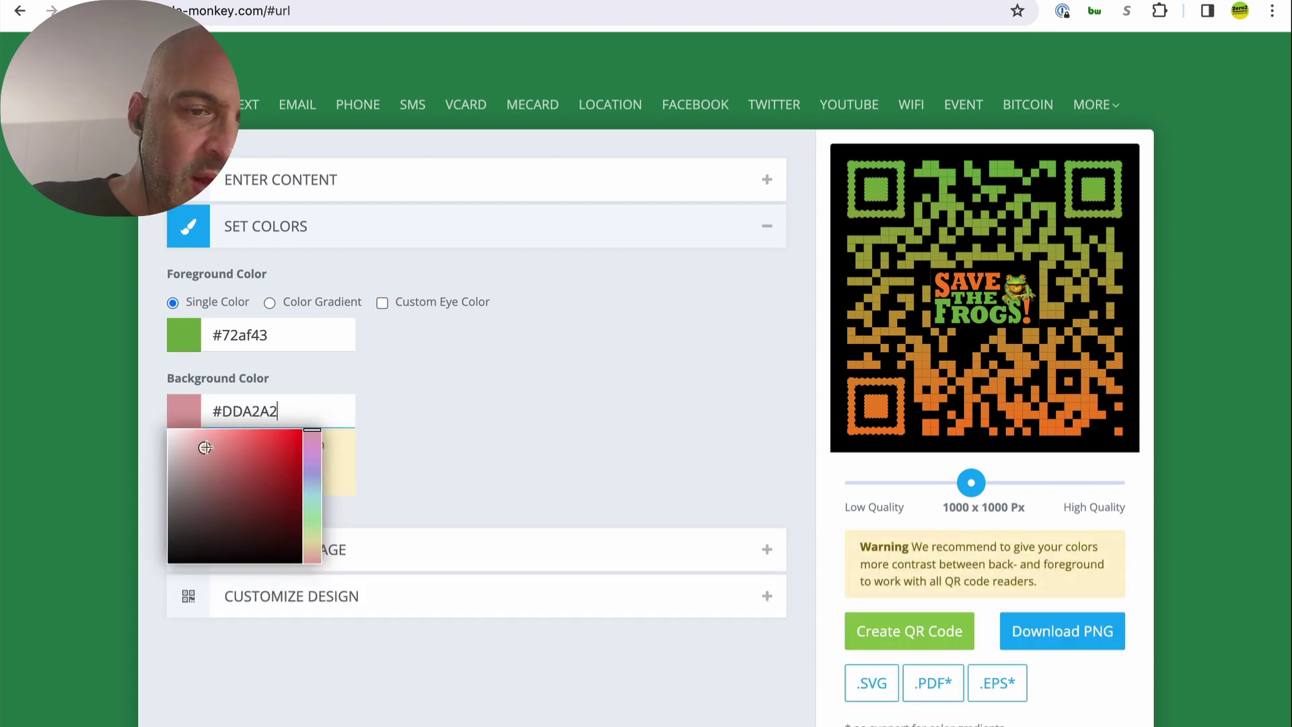
pyautogui.moveTo(322, 453); pyautogui.dragTo(313, 512)
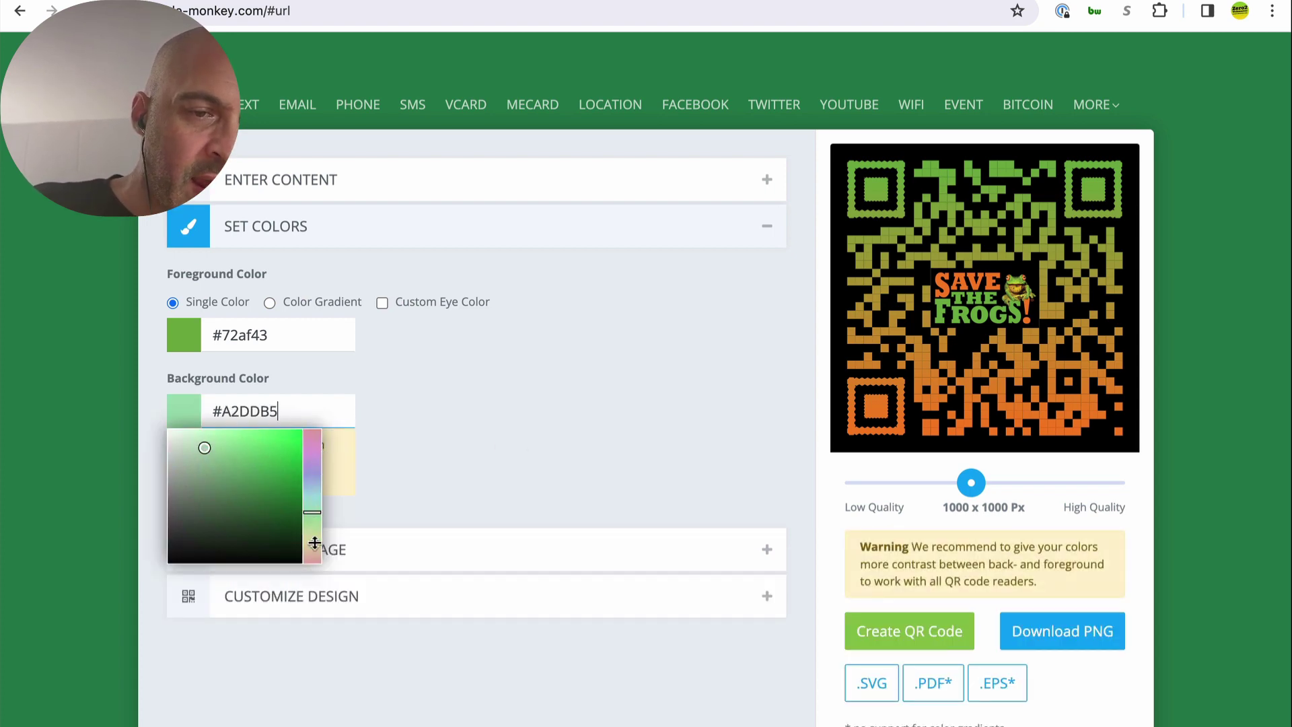
pyautogui.click(256, 459)
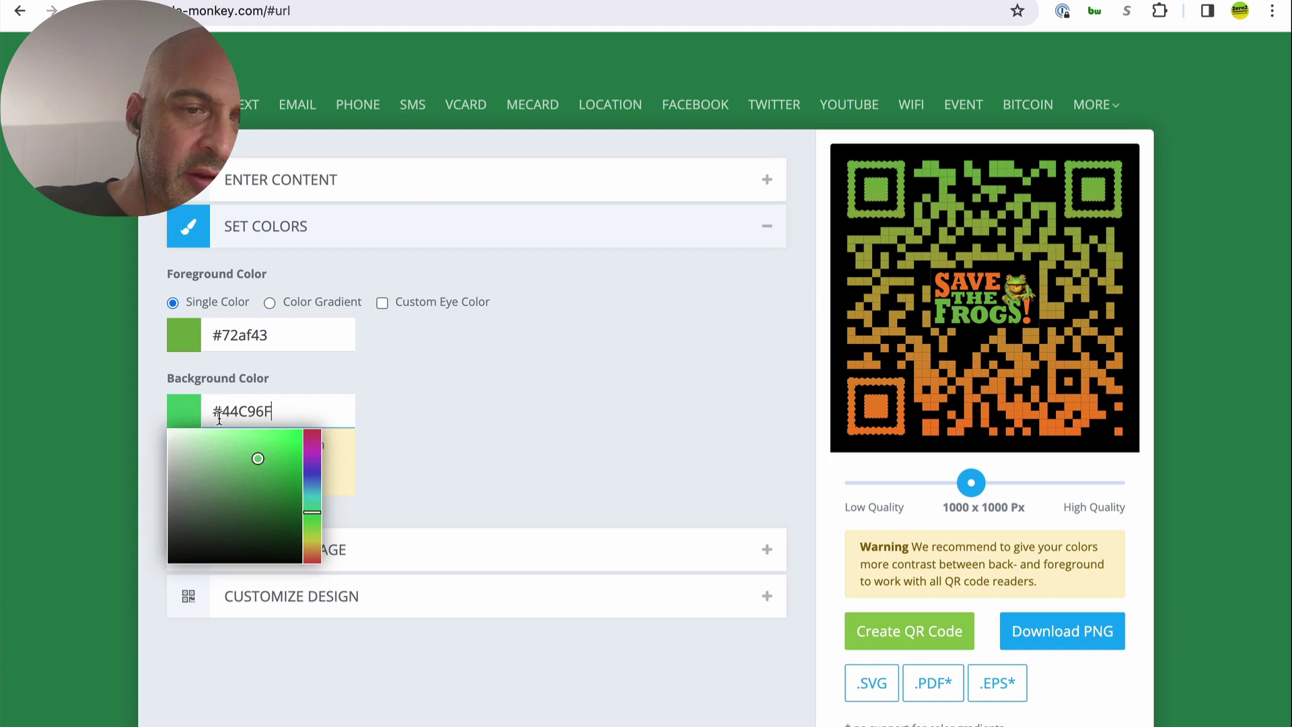
pyautogui.moveTo(181, 446); pyautogui.dragTo(135, 402)
pyautogui.click(475, 349)
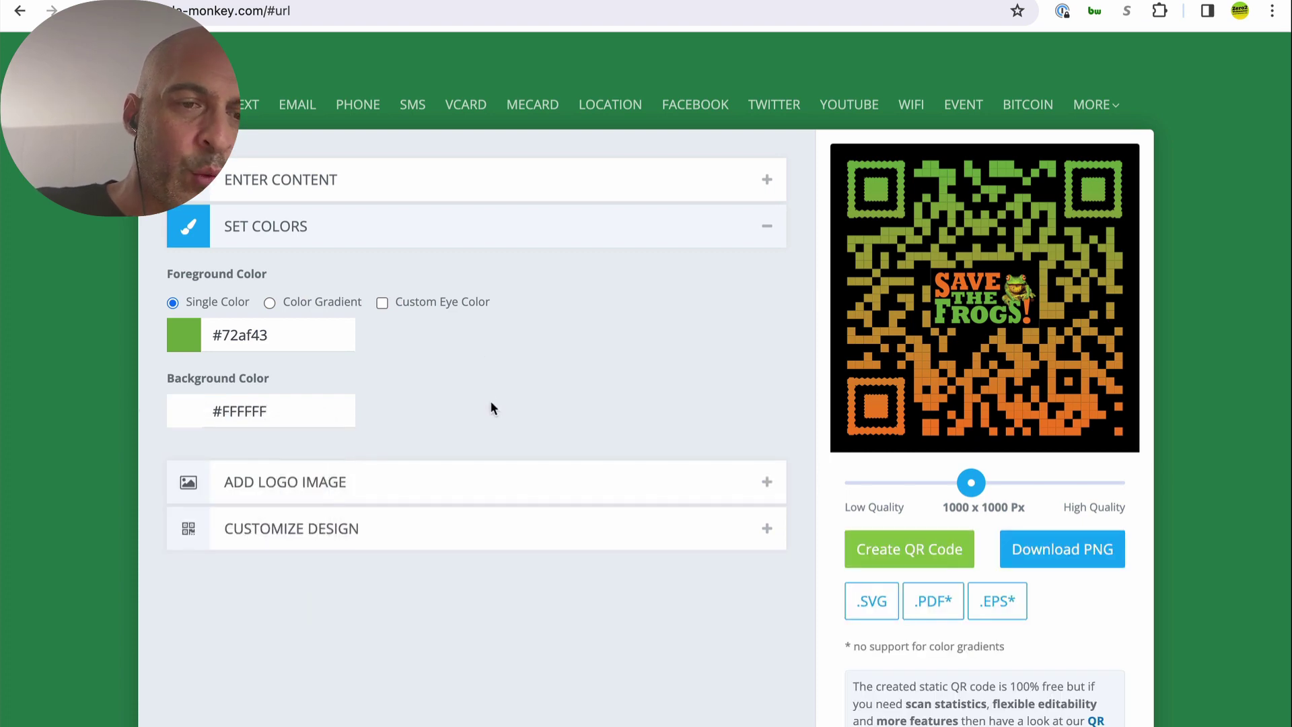
# - Try the Instagram logo and the remove-background option, then take that logo out
pyautogui.click(351, 485)
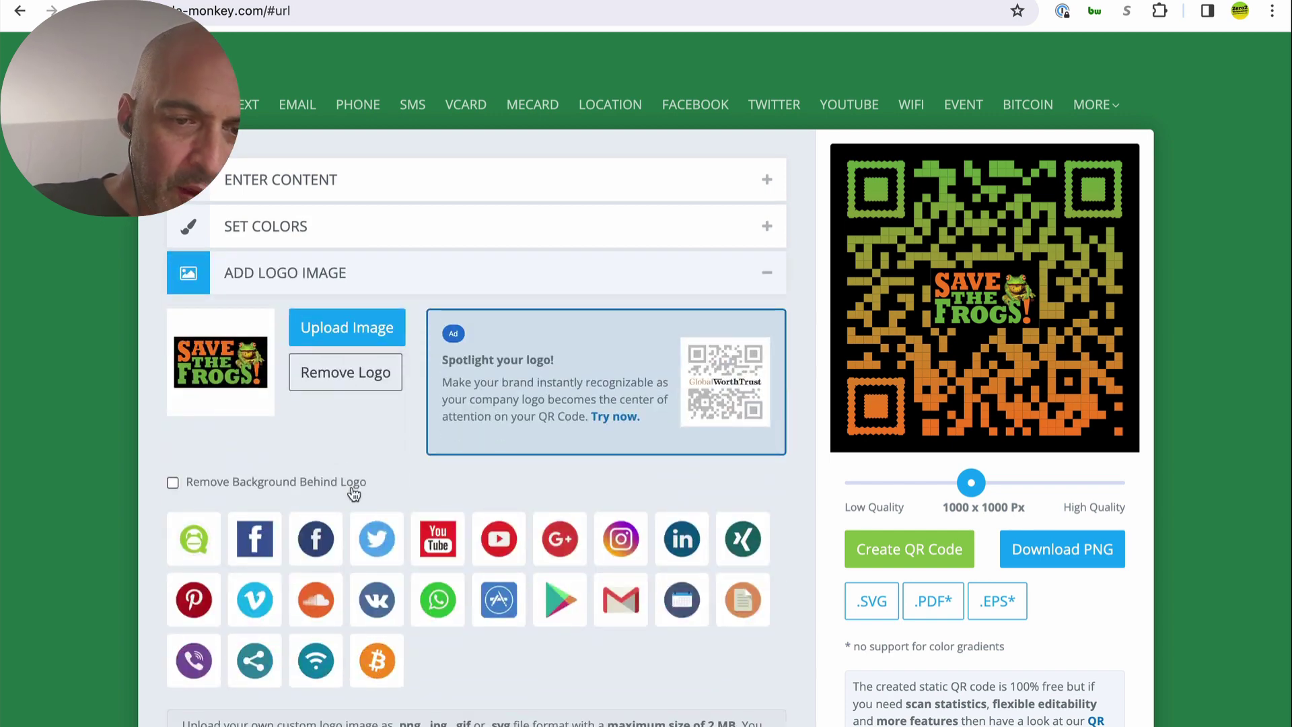
pyautogui.click(223, 485)
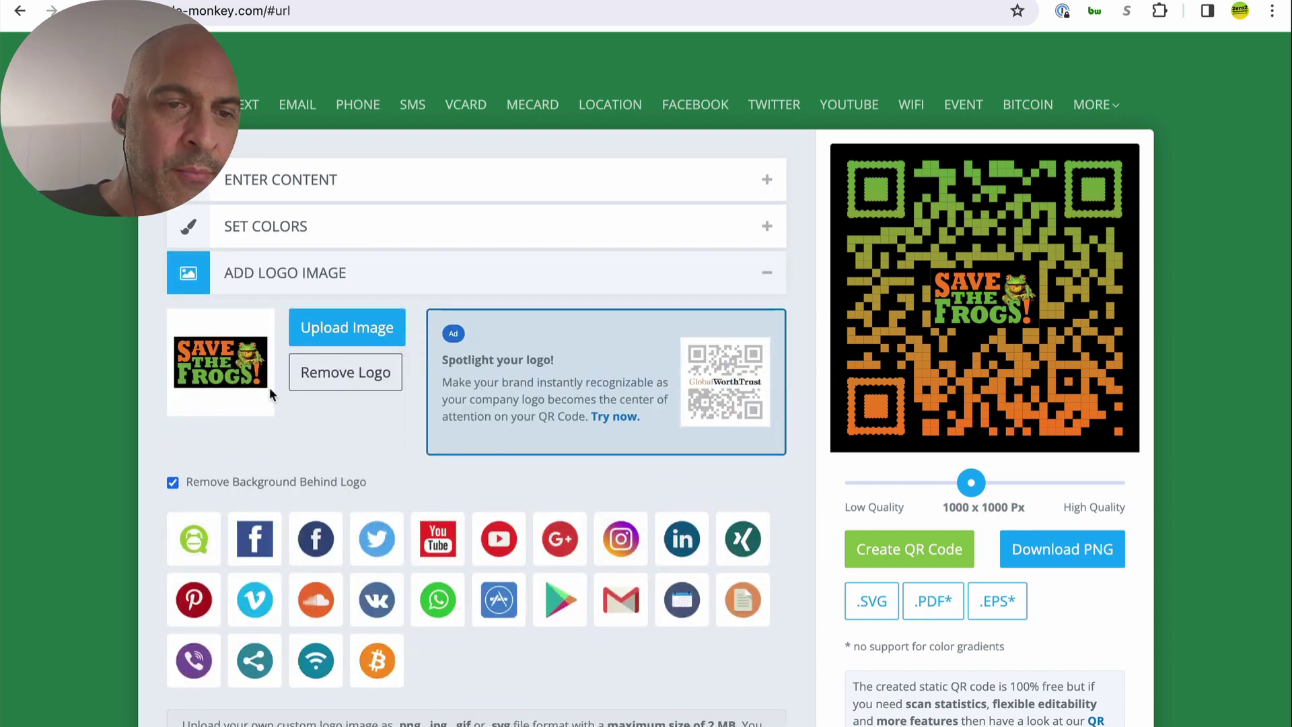
pyautogui.click(613, 538)
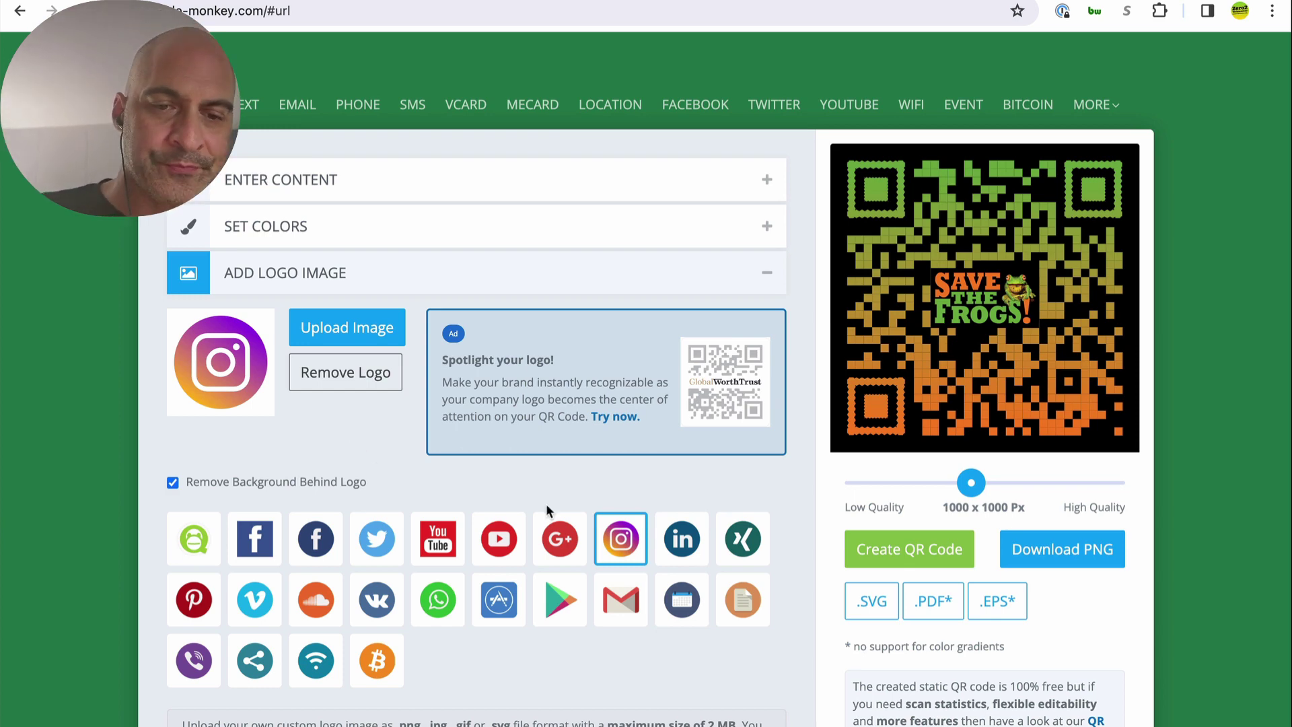
pyautogui.click(173, 483)
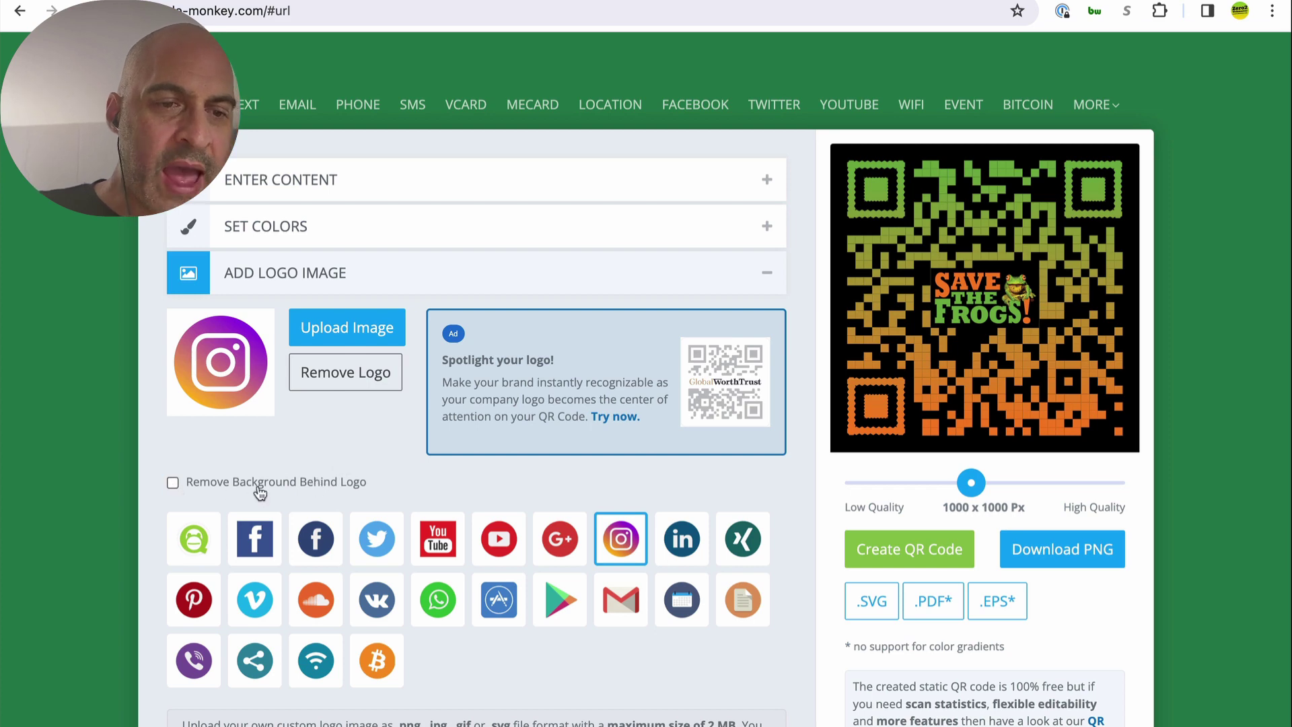
pyautogui.click(173, 482)
pyautogui.click(173, 482)
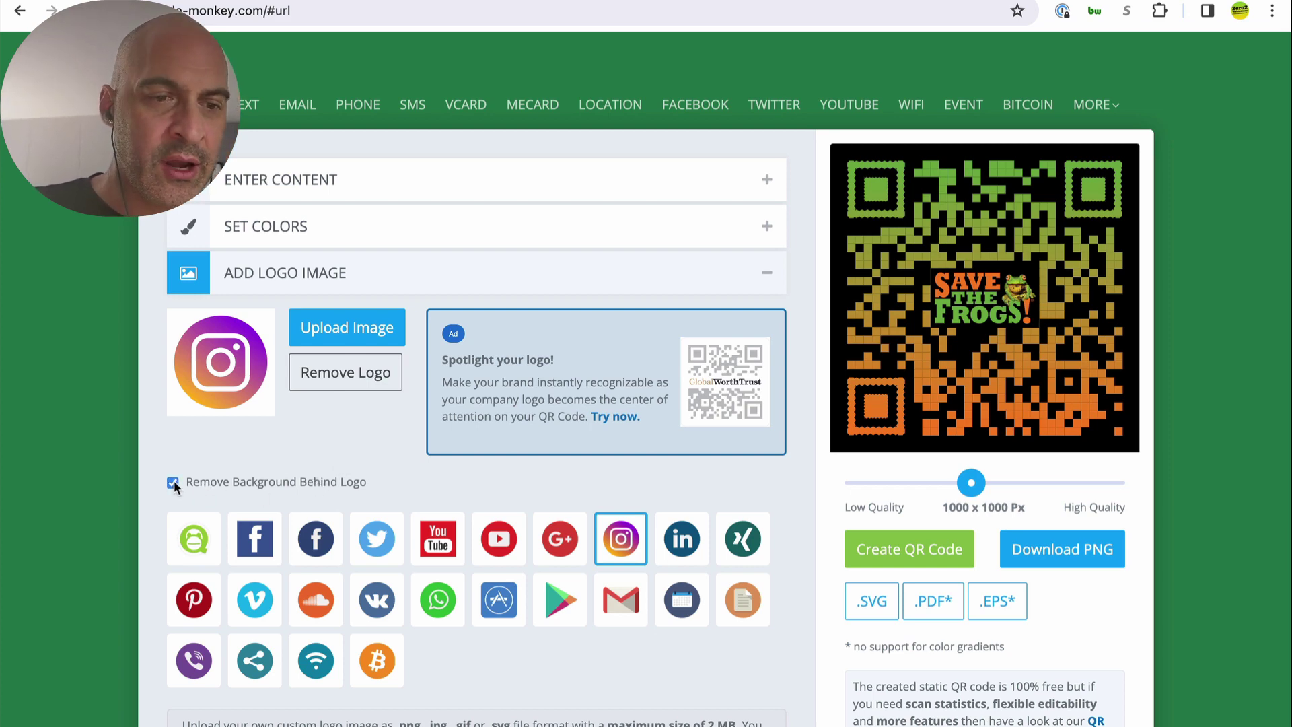
pyautogui.click(340, 380)
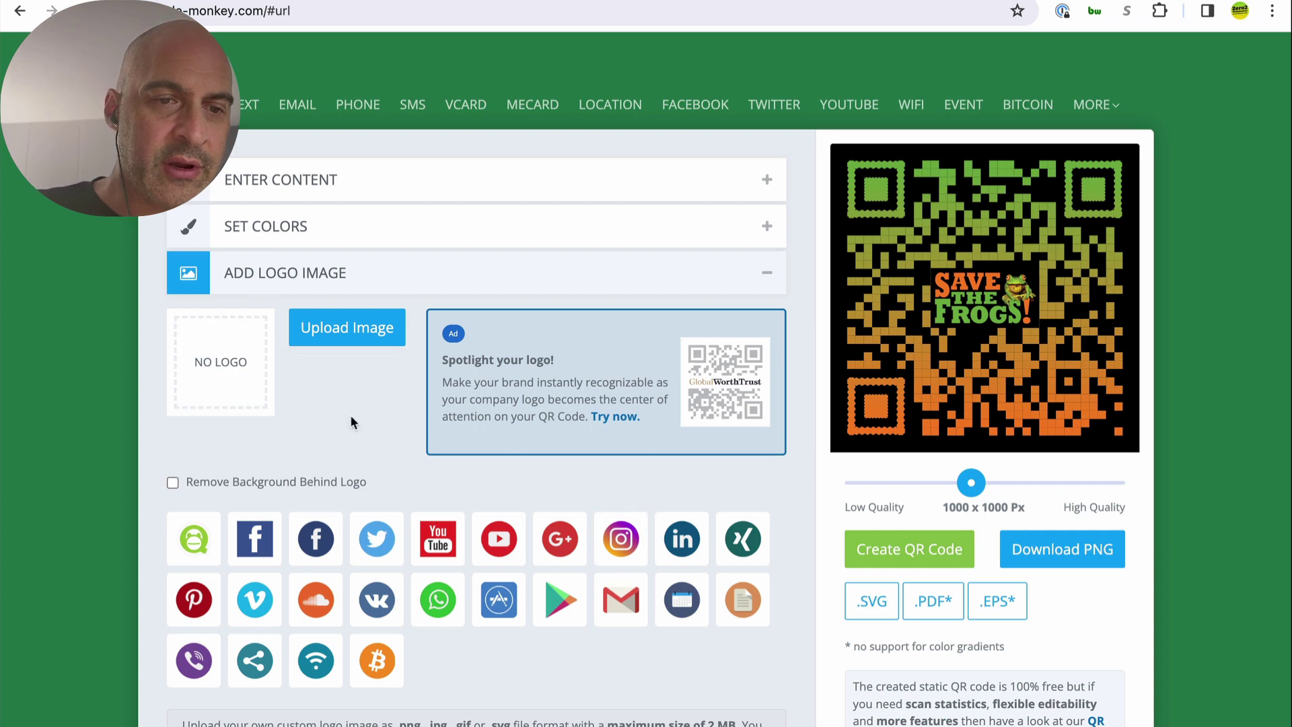
pyautogui.scroll(1, 353, 419)
# - Upload the largest Save The Frogs logo file as the code's centre logo
pyautogui.click(337, 387)
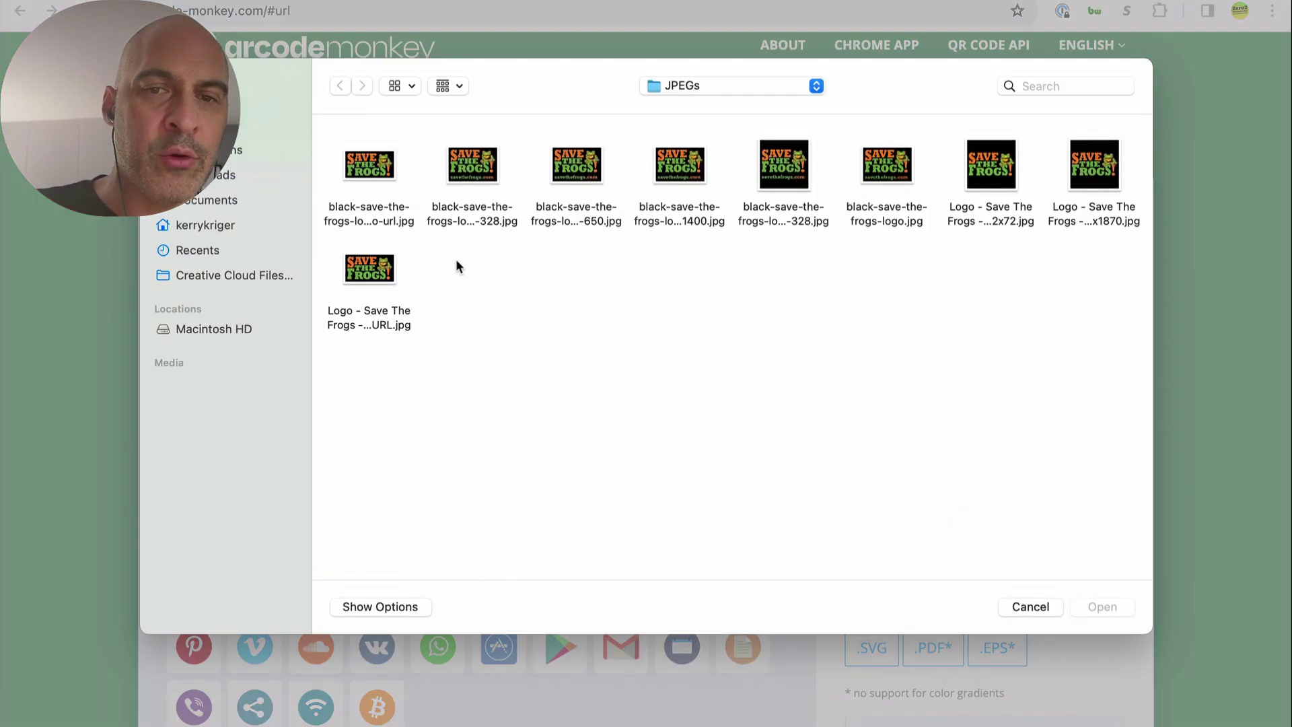
pyautogui.click(1091, 162)
pyautogui.doubleClick(1091, 162)
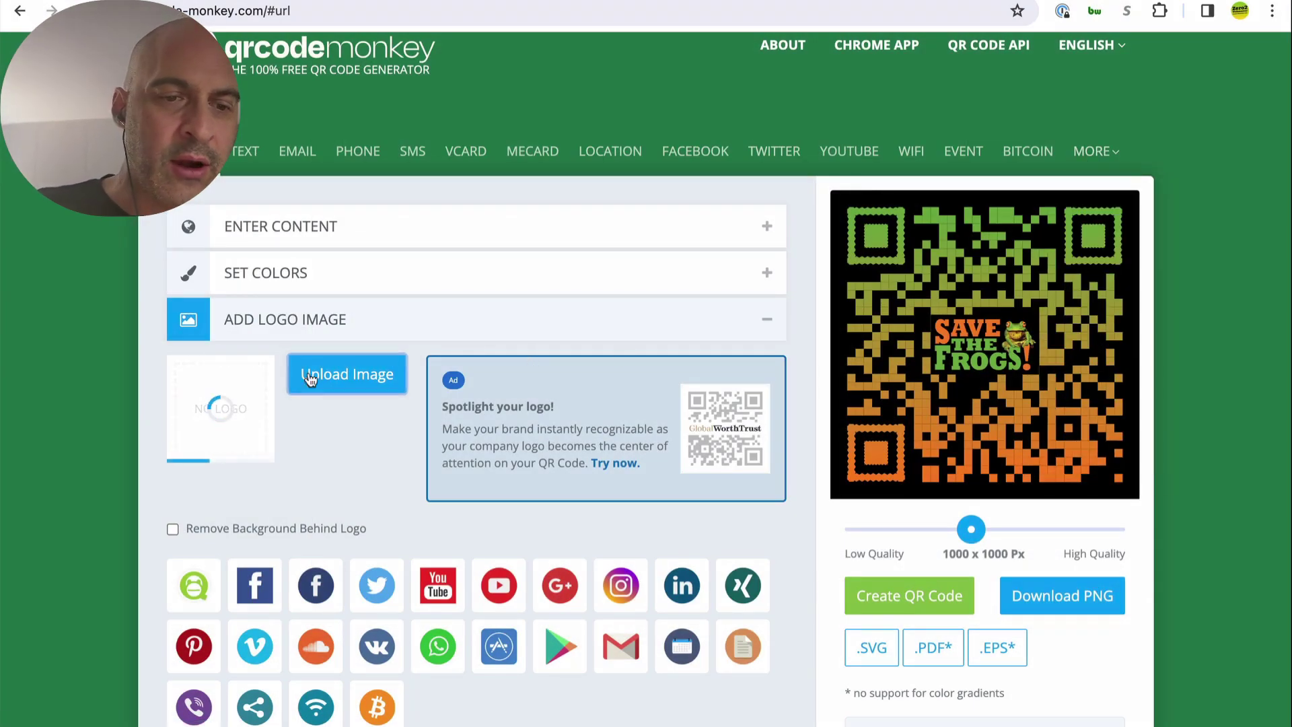
pyautogui.scroll(-1, 295, 392)
pyautogui.scroll(-5, 294, 397)
pyautogui.scroll(2, 297, 387)
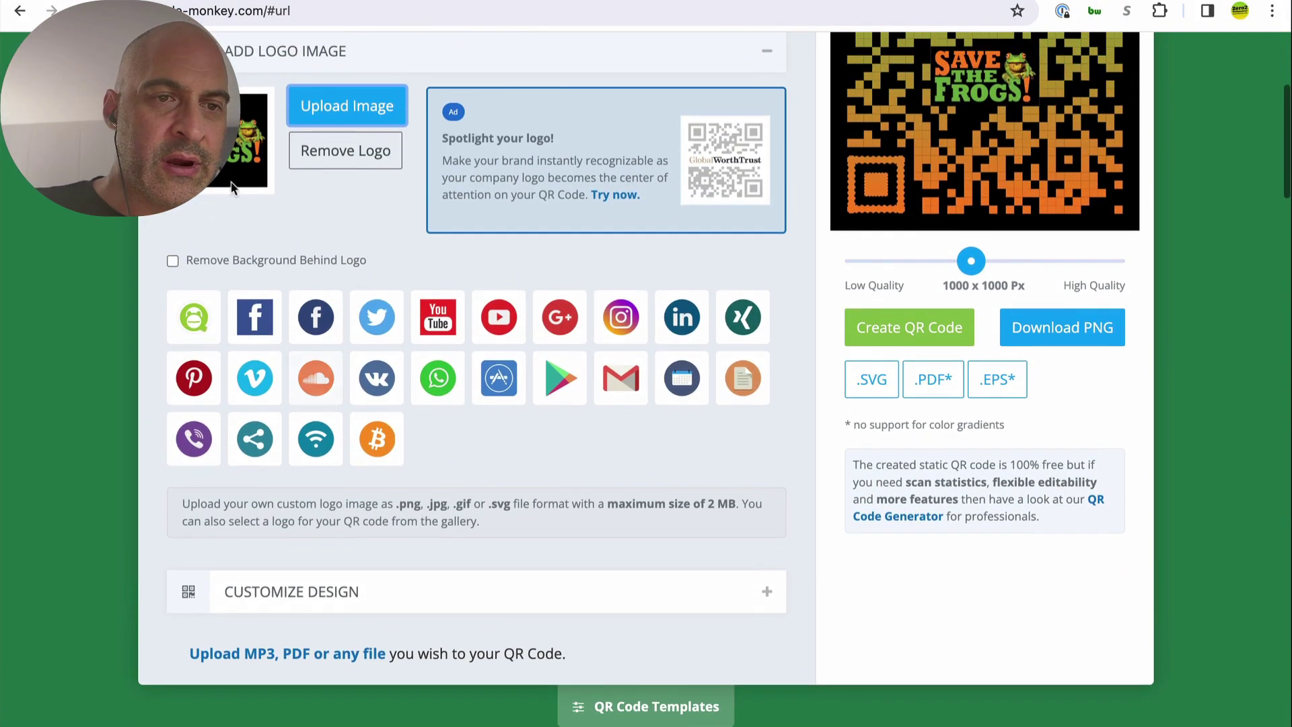
pyautogui.scroll(-2, 458, 345)
# - Choose the diamond-dot body, second (rounded leaf) eye frame and fifth (dotted) eye ball shape
pyautogui.click(390, 499)
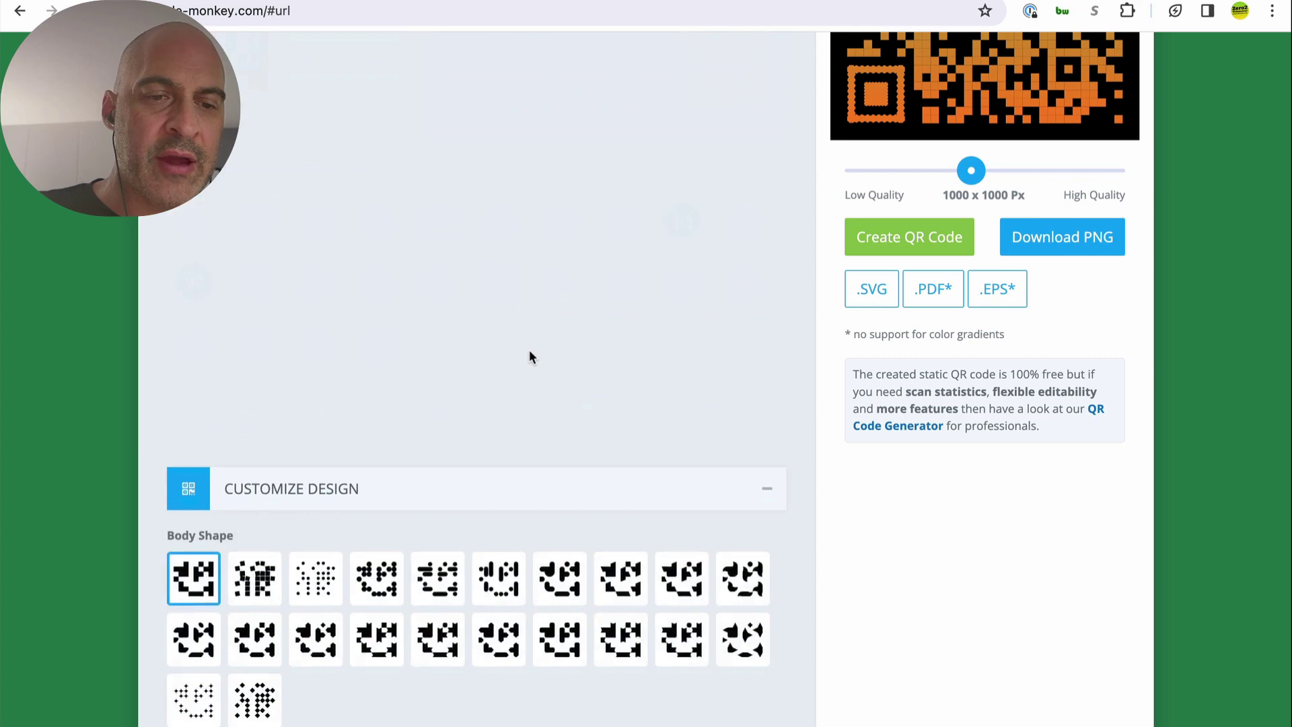
pyautogui.scroll(6, 529, 350)
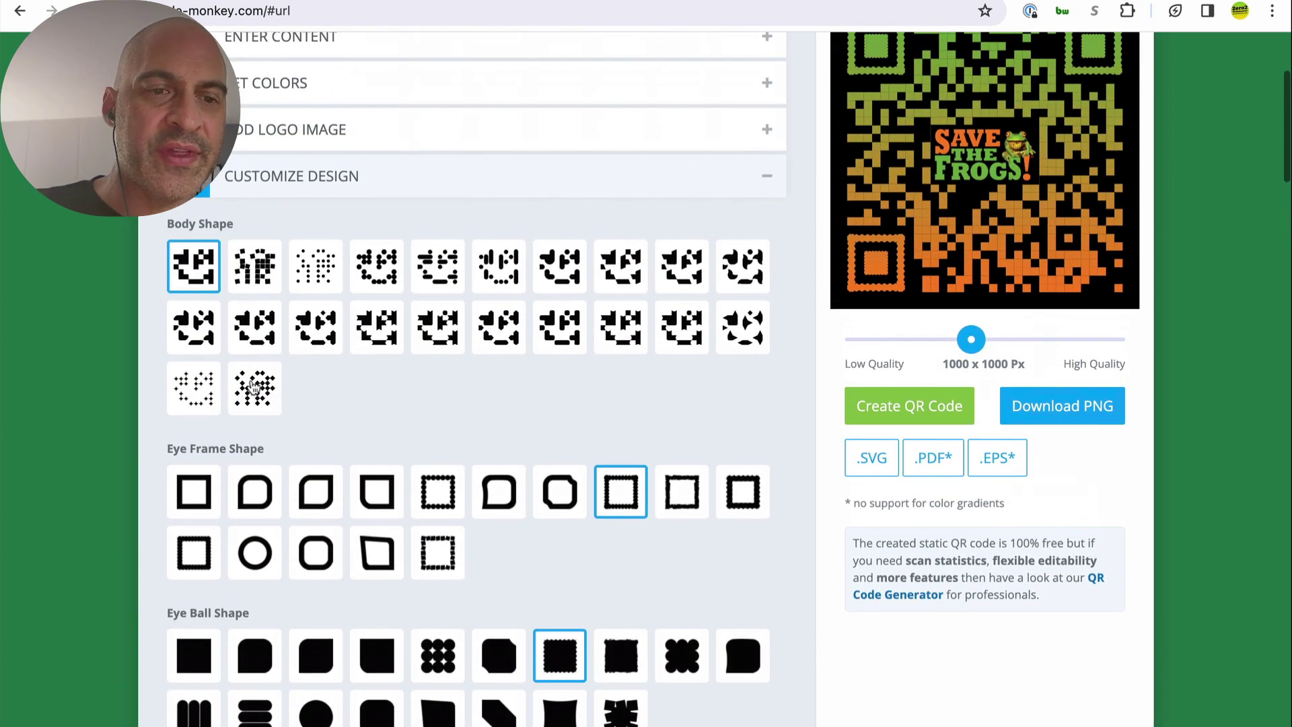
pyautogui.click(254, 388)
pyautogui.scroll(1, 377, 403)
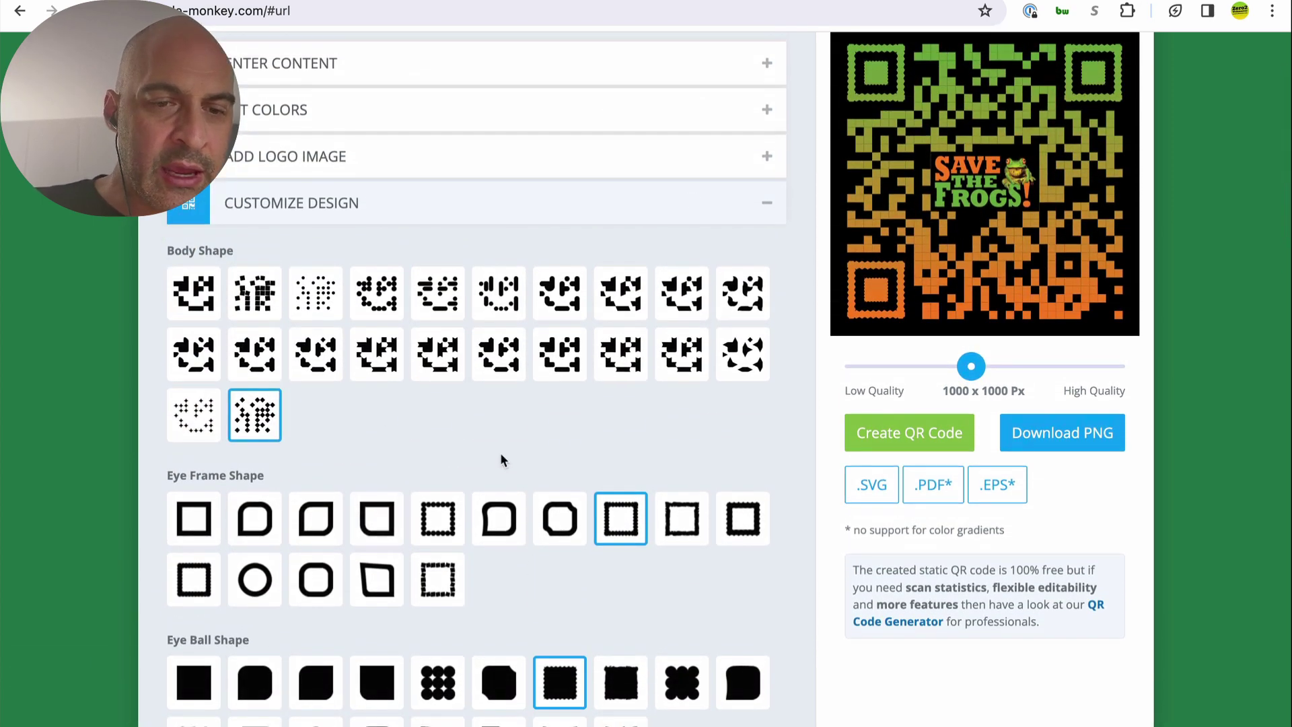
pyautogui.click(266, 523)
pyautogui.scroll(-3, 459, 430)
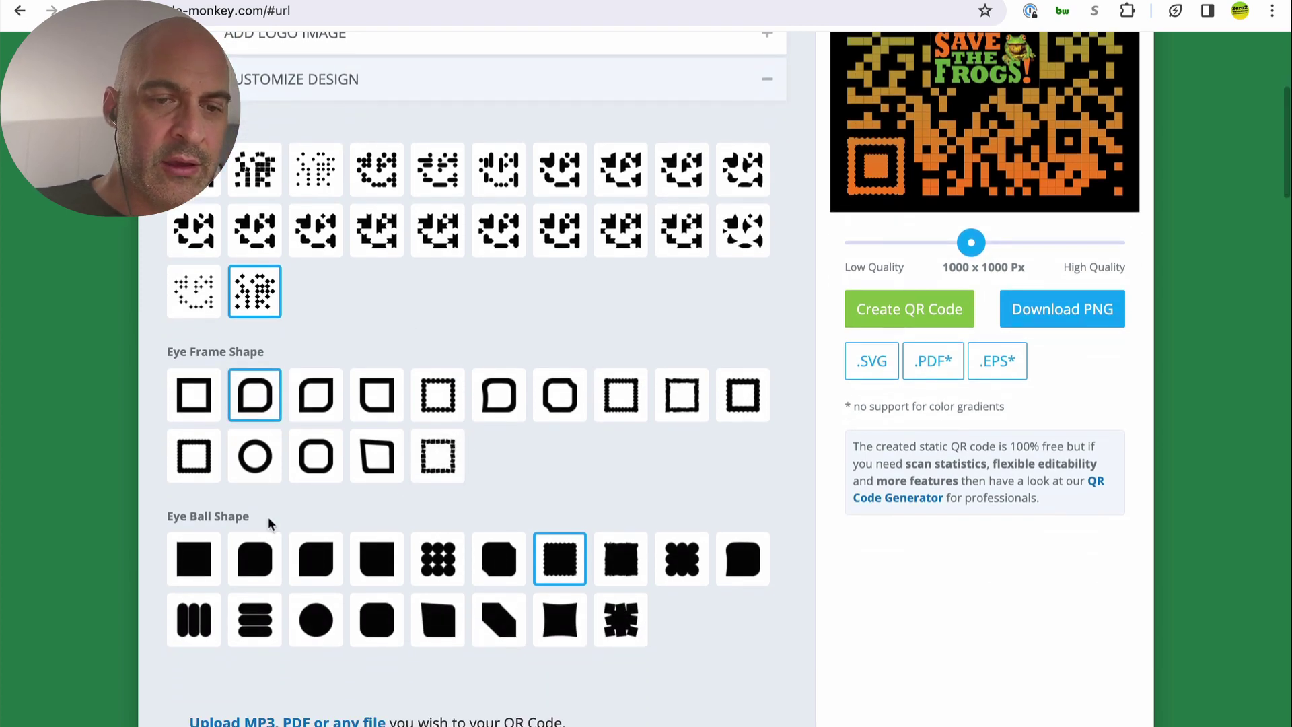
pyautogui.click(438, 564)
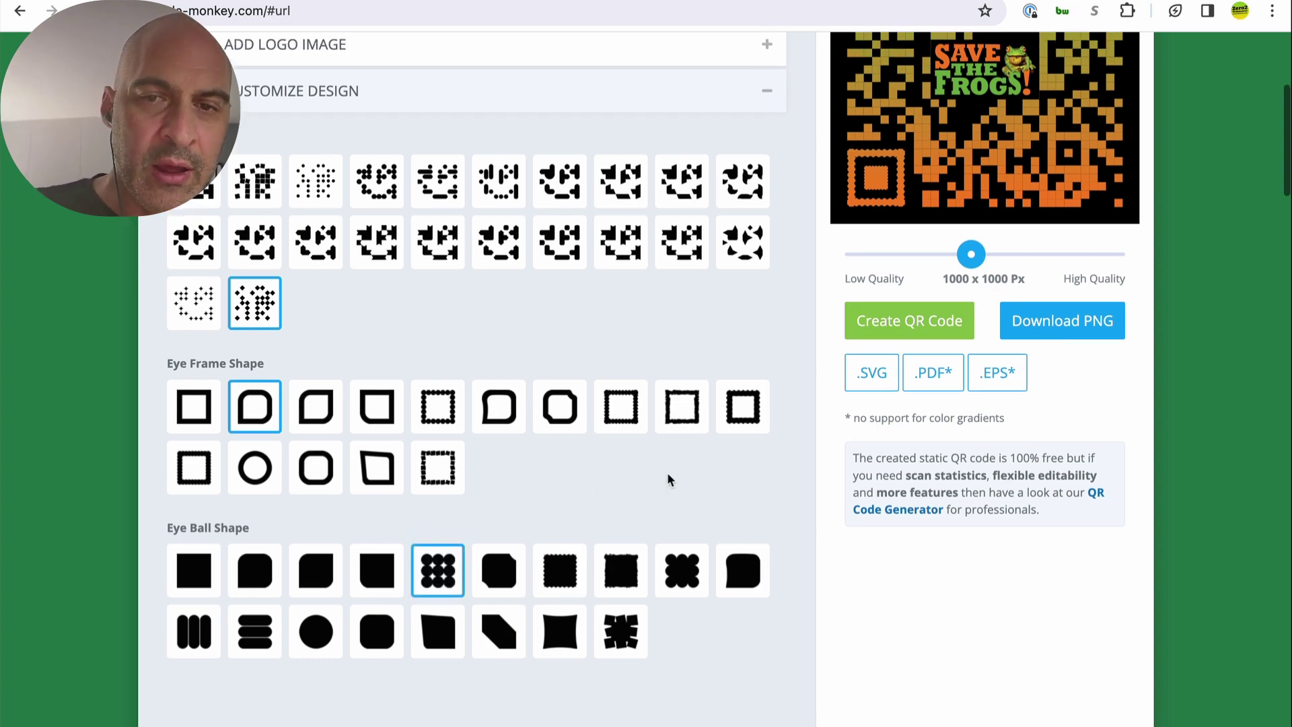
pyautogui.scroll(3, 915, 342)
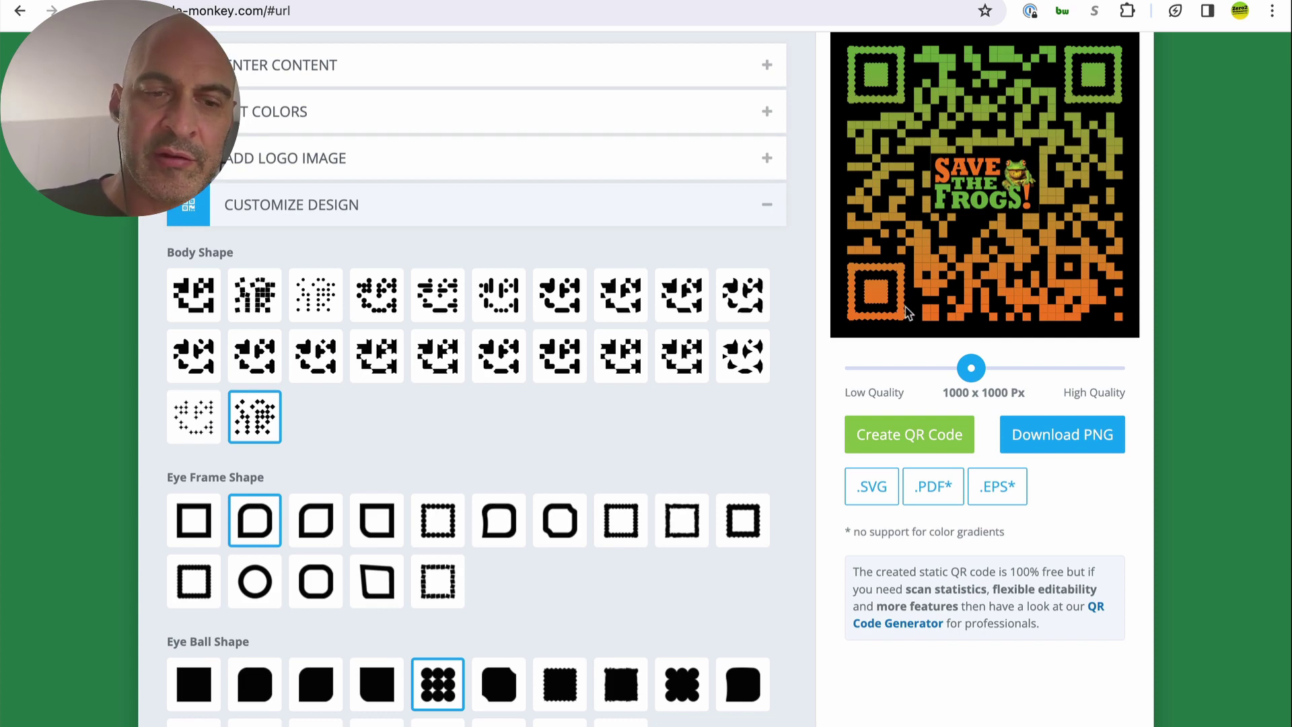
pyautogui.scroll(-4, 672, 312)
pyautogui.scroll(2, 672, 312)
pyautogui.scroll(2, 671, 319)
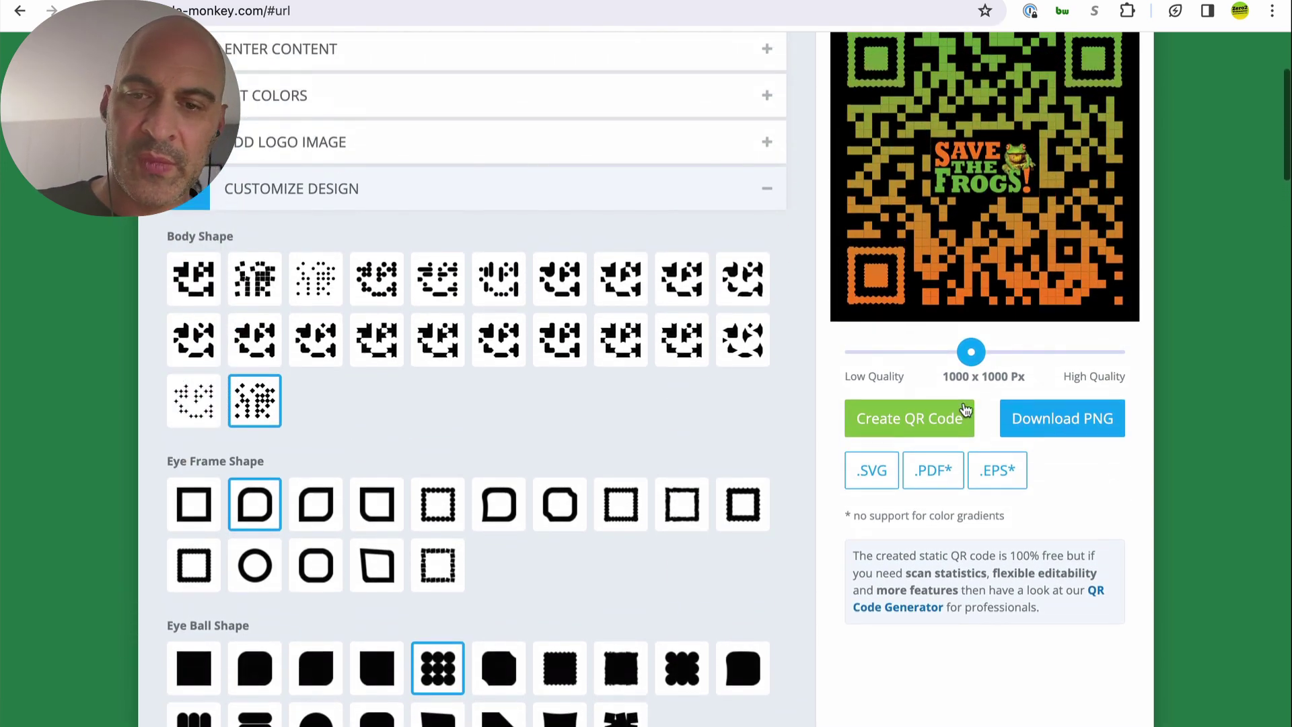
# - Regenerate the QR code and review the new design
pyautogui.click(906, 305)
pyautogui.scroll(1, 814, 379)
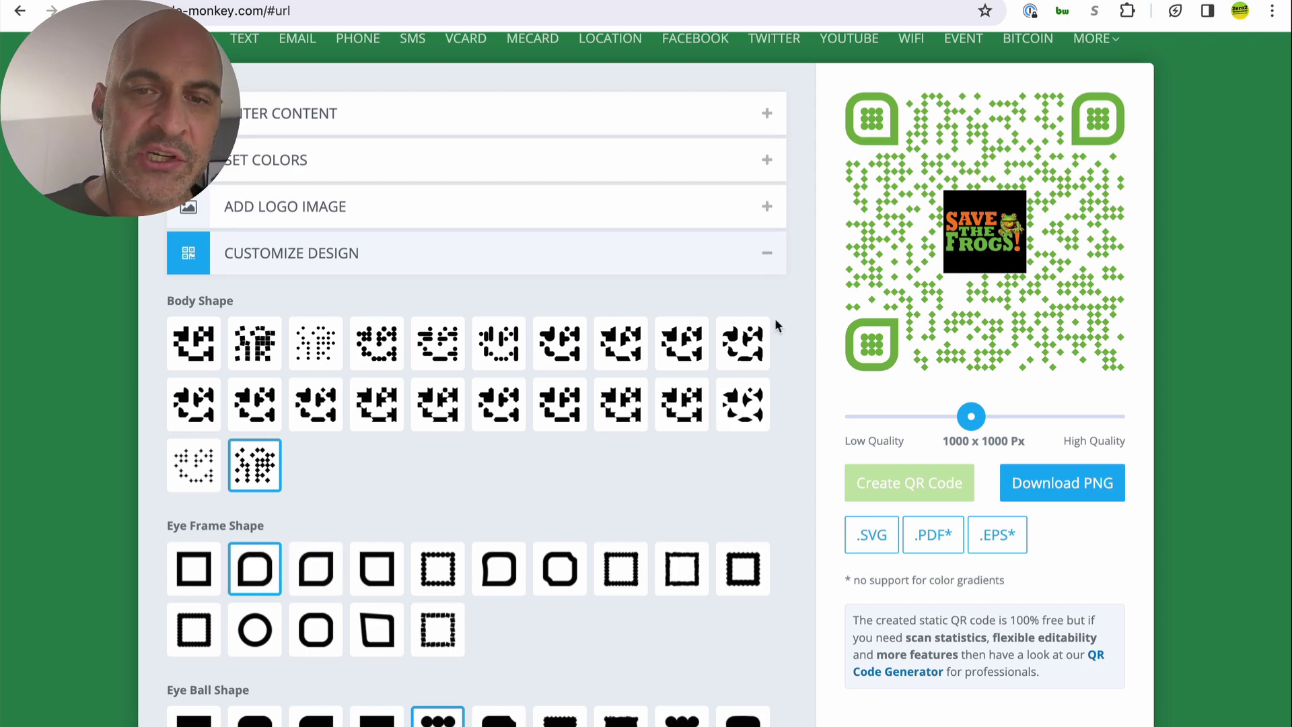
pyautogui.scroll(-1, 774, 326)
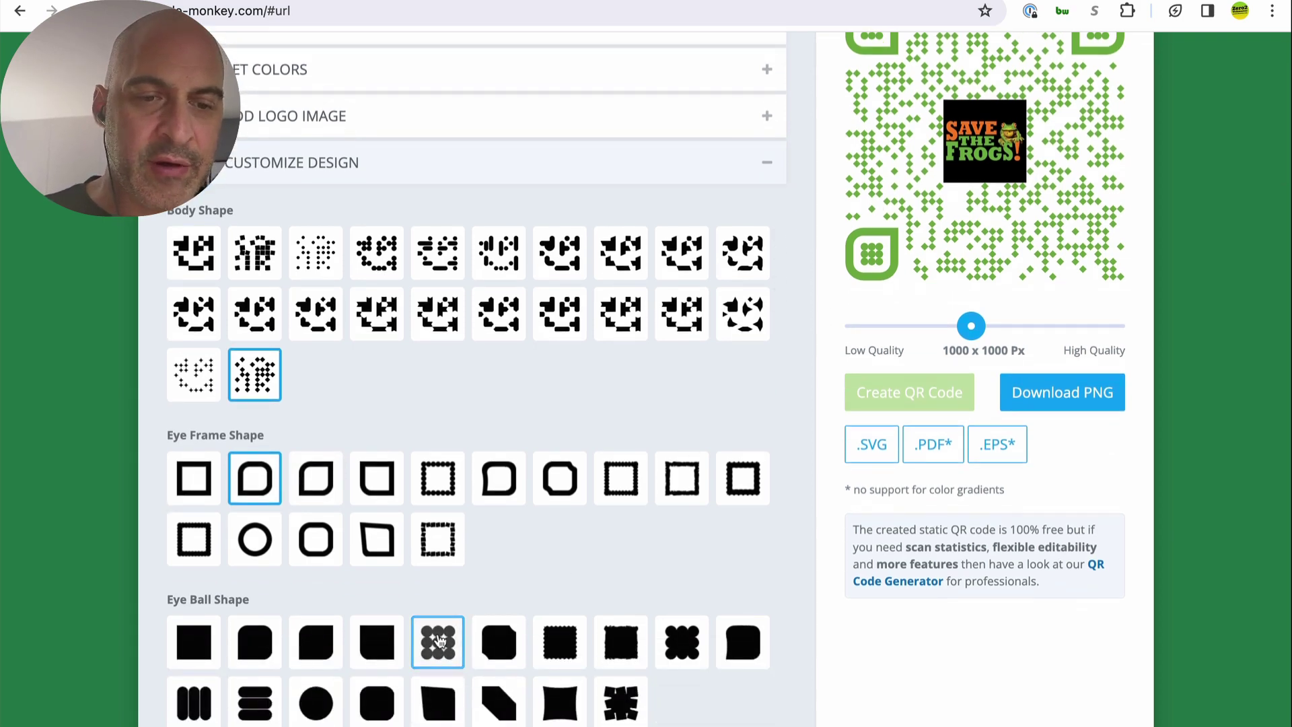
pyautogui.scroll(1, 934, 280)
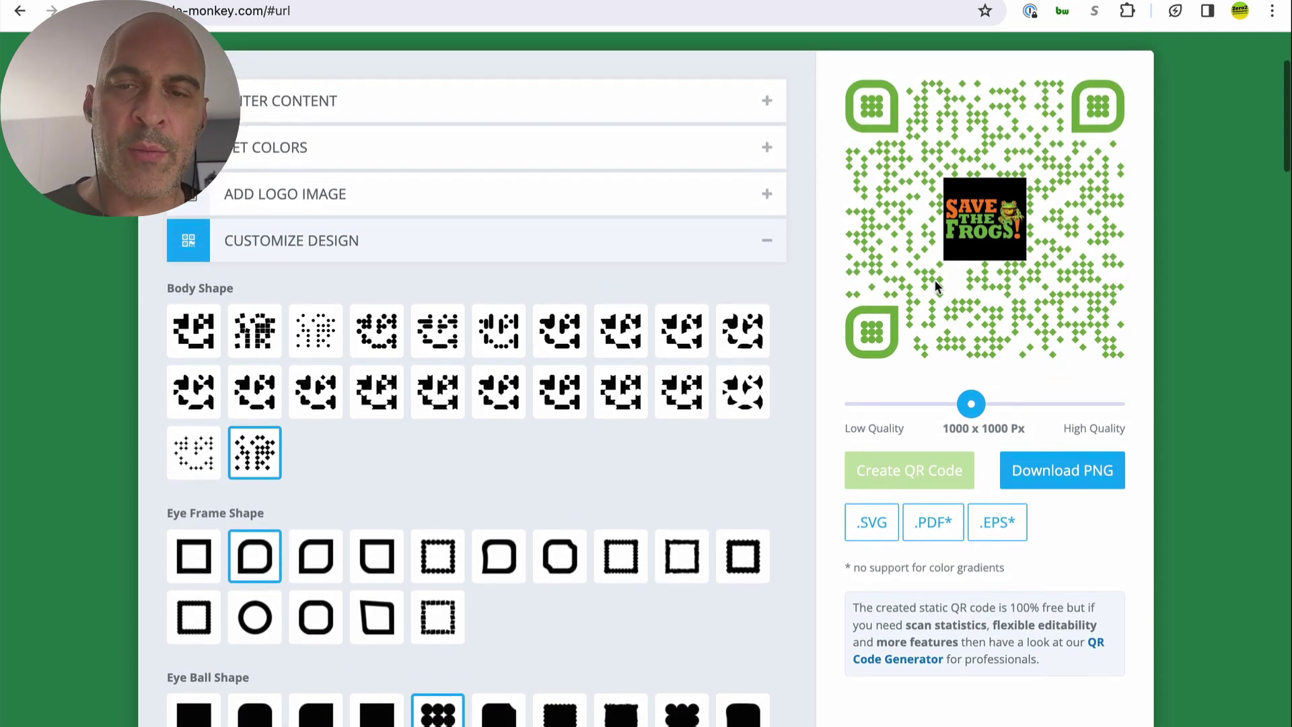
pyautogui.scroll(-1, 934, 280)
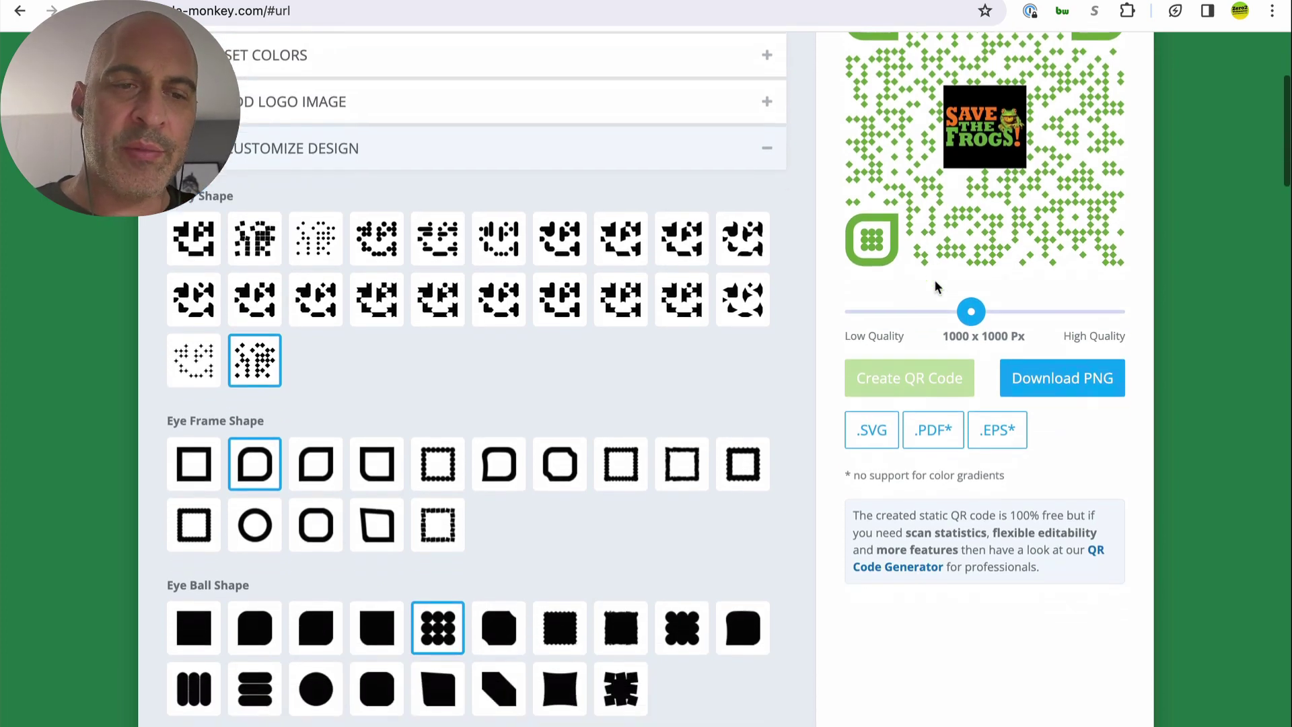
pyautogui.scroll(3, 935, 280)
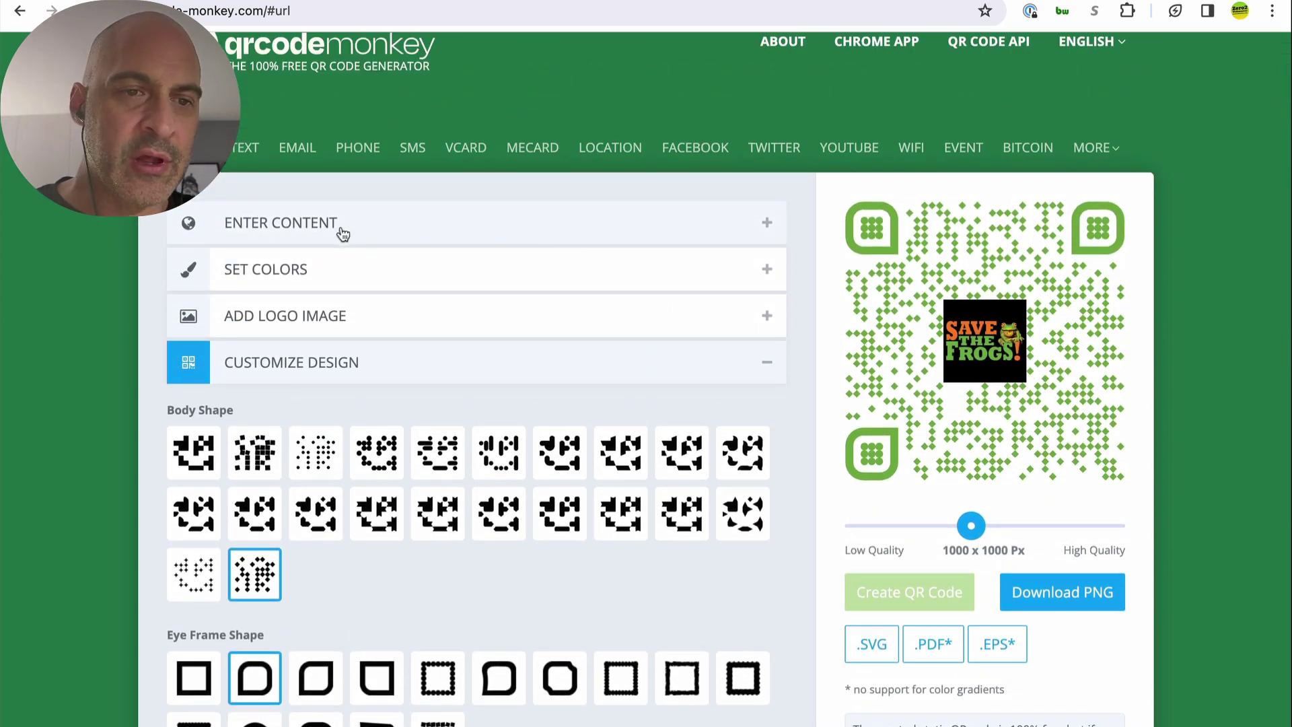
pyautogui.click(341, 232)
pyautogui.click(352, 303)
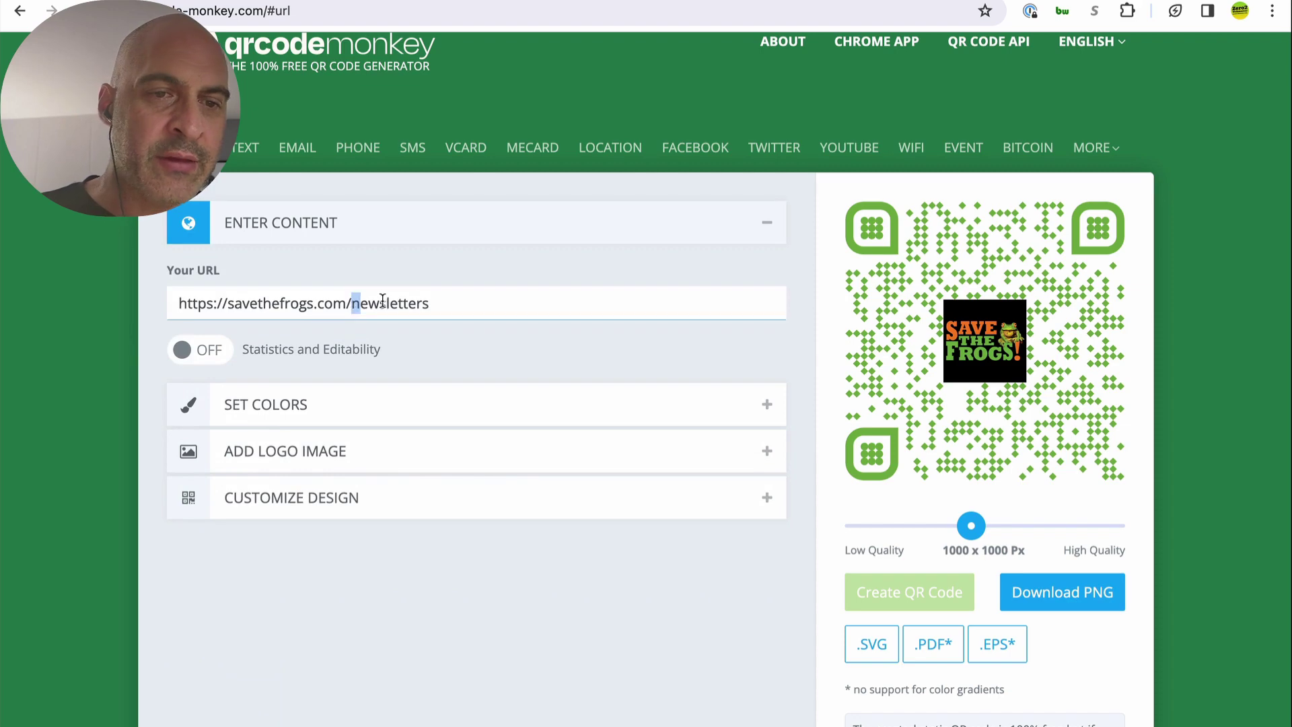
pyautogui.hotkey('shift', 'End')
pyautogui.press('BackSpace')
# - Set the background colour to #000000 and remove the frog logo
pyautogui.click(337, 402)
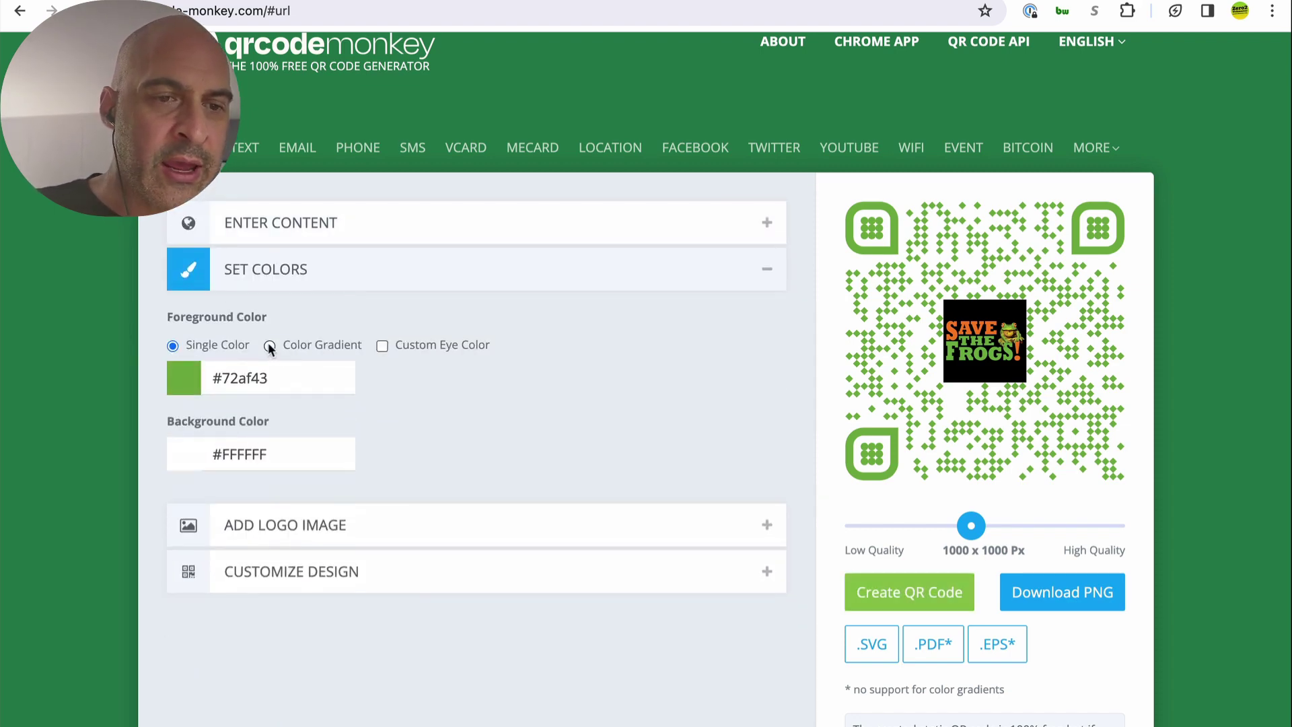
pyautogui.tripleClick(309, 450)
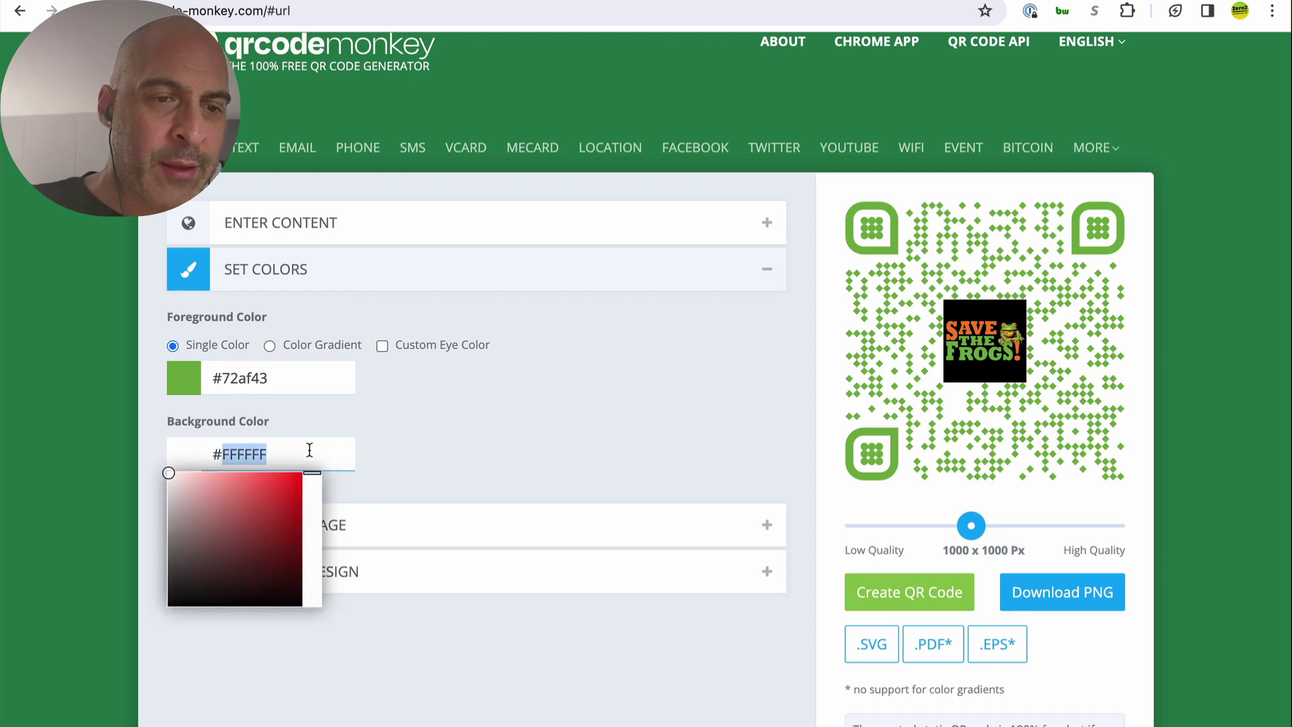
pyautogui.write('#000000')
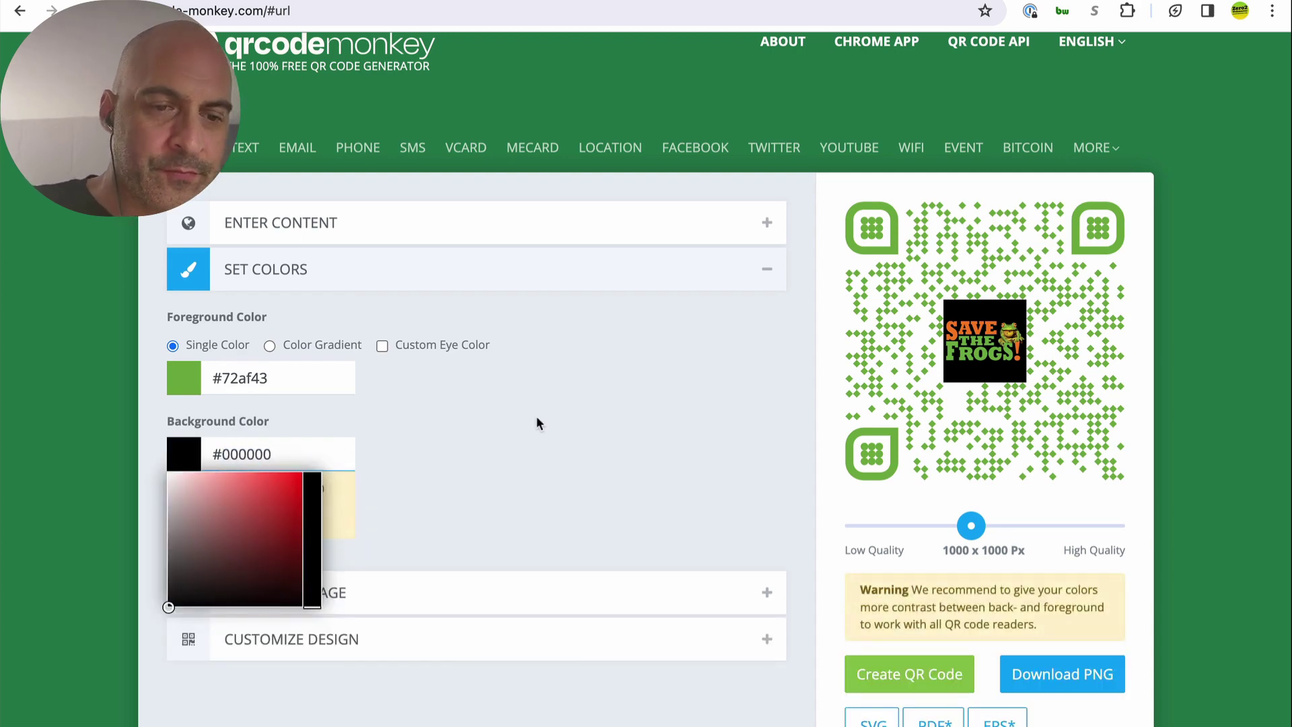
pyautogui.click(537, 423)
pyautogui.scroll(-3, 537, 423)
pyautogui.click(231, 491)
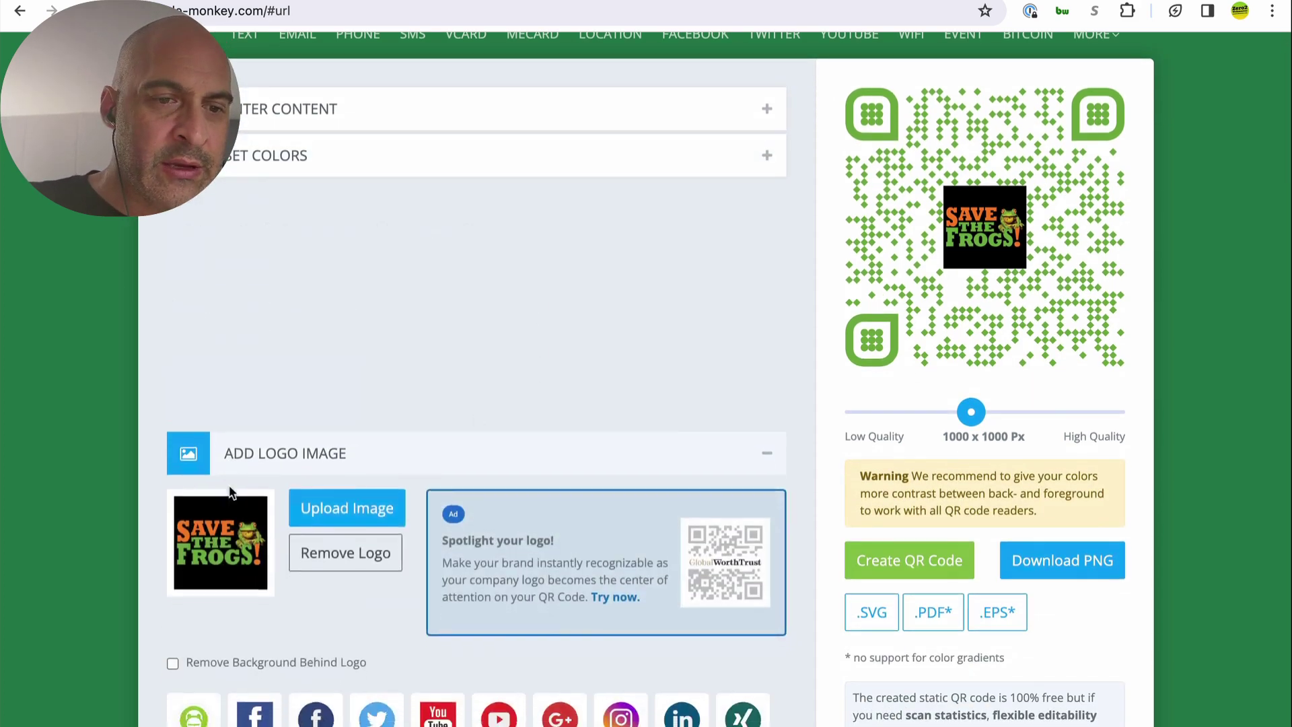
pyautogui.click(328, 306)
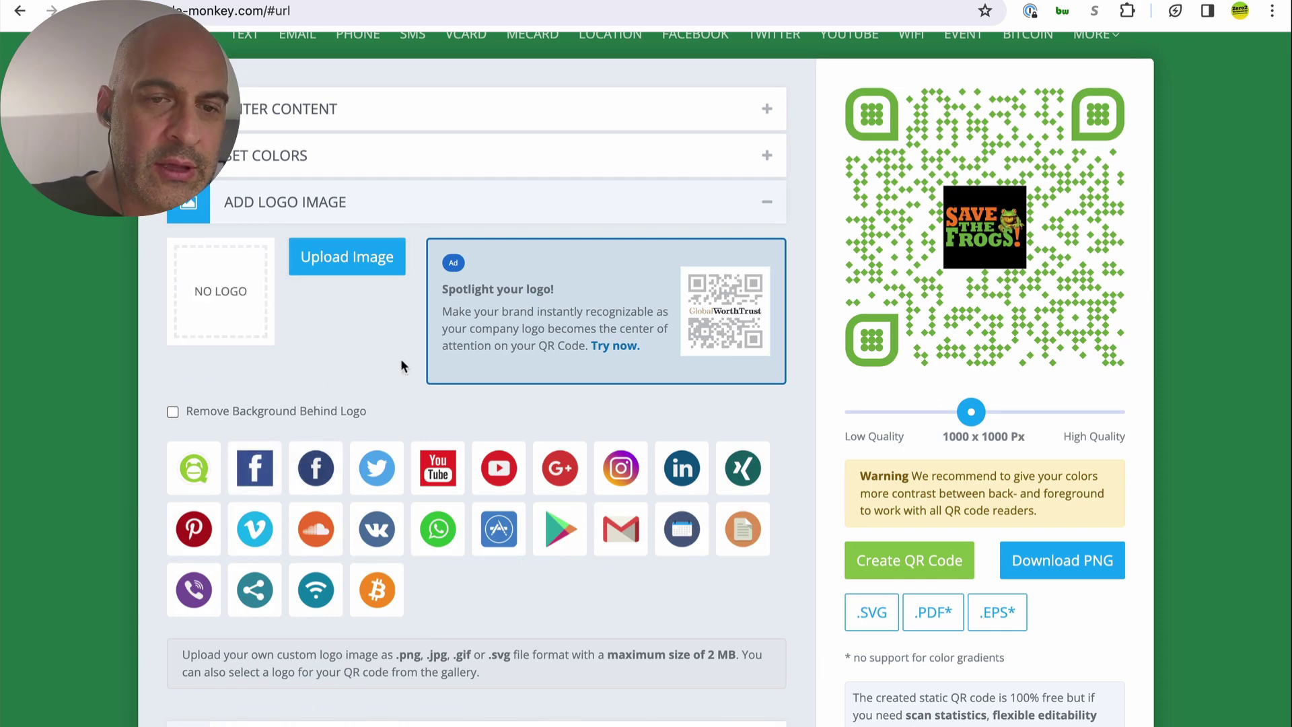
# - Pick the fifth (dash) body, dotted square eye frames and concave-square eye centres, then regenerate
pyautogui.scroll(-5, 401, 358)
pyautogui.click(303, 465)
pyautogui.scroll(-8, 458, 394)
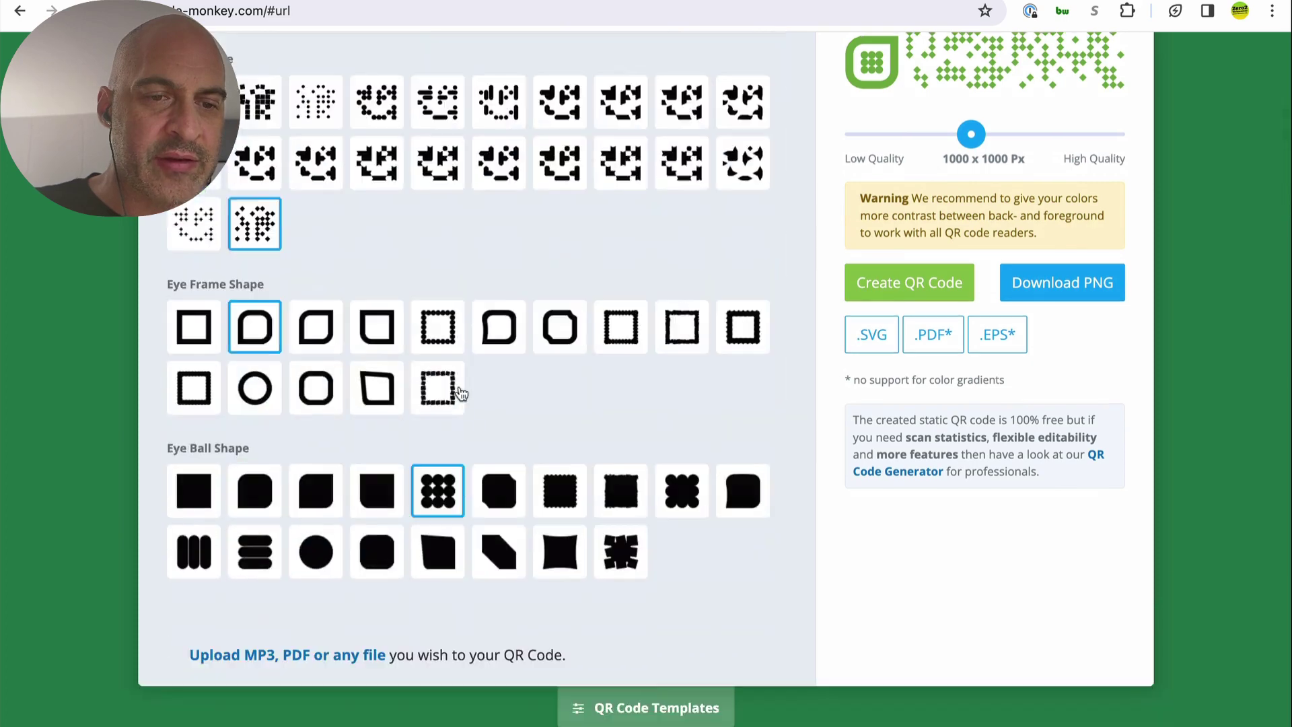
pyautogui.scroll(1, 441, 377)
pyautogui.click(436, 154)
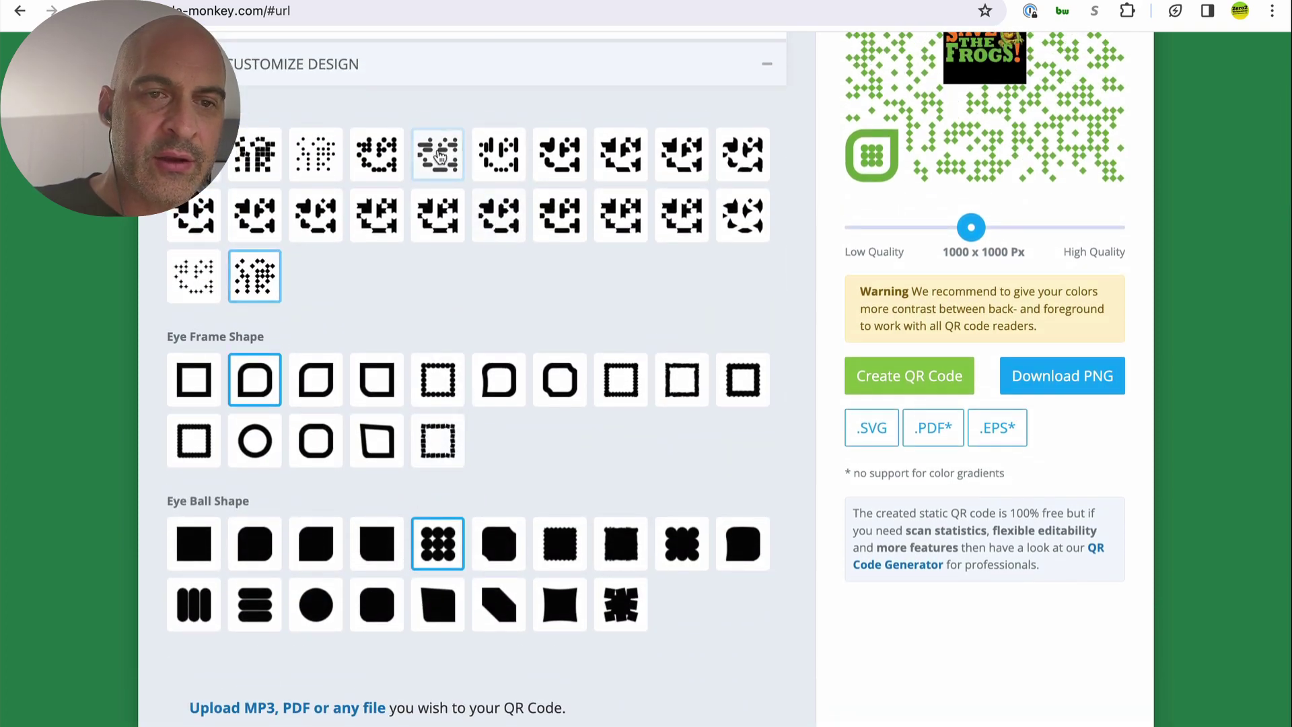
pyautogui.click(436, 384)
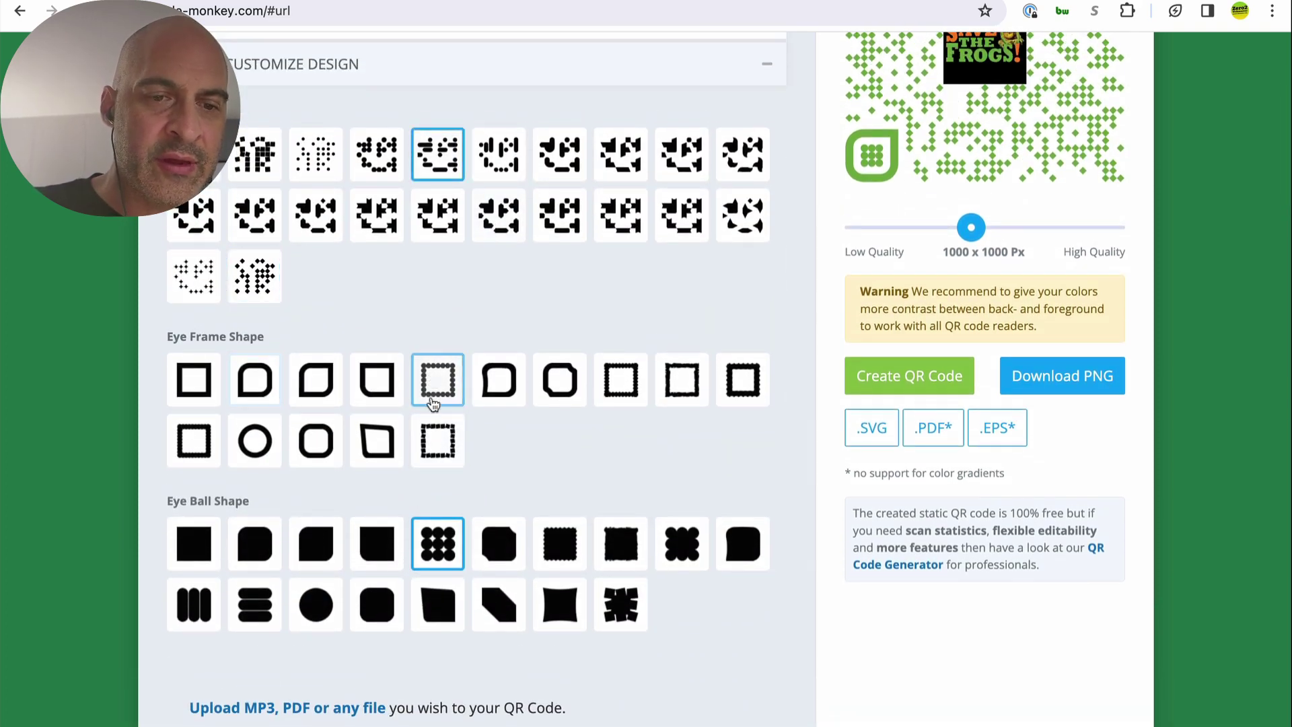
pyautogui.click(503, 557)
pyautogui.scroll(-3, 537, 612)
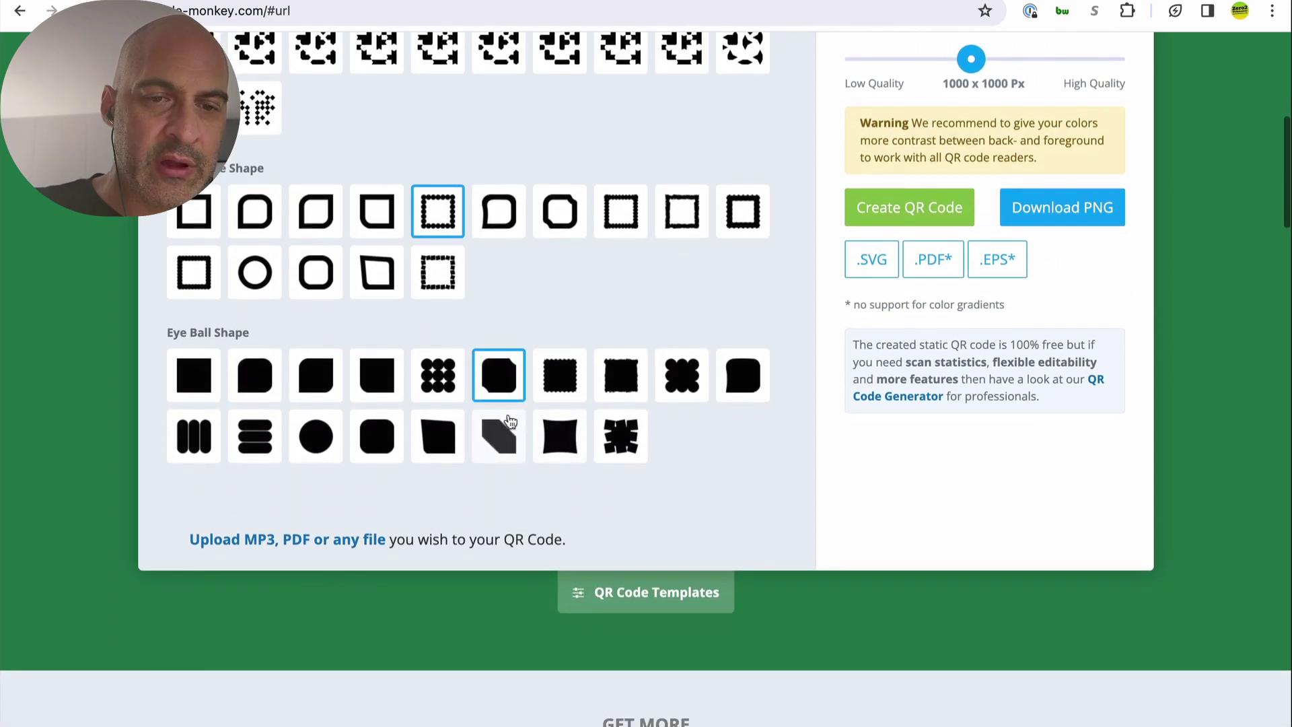
pyautogui.click(560, 435)
pyautogui.scroll(1, 737, 499)
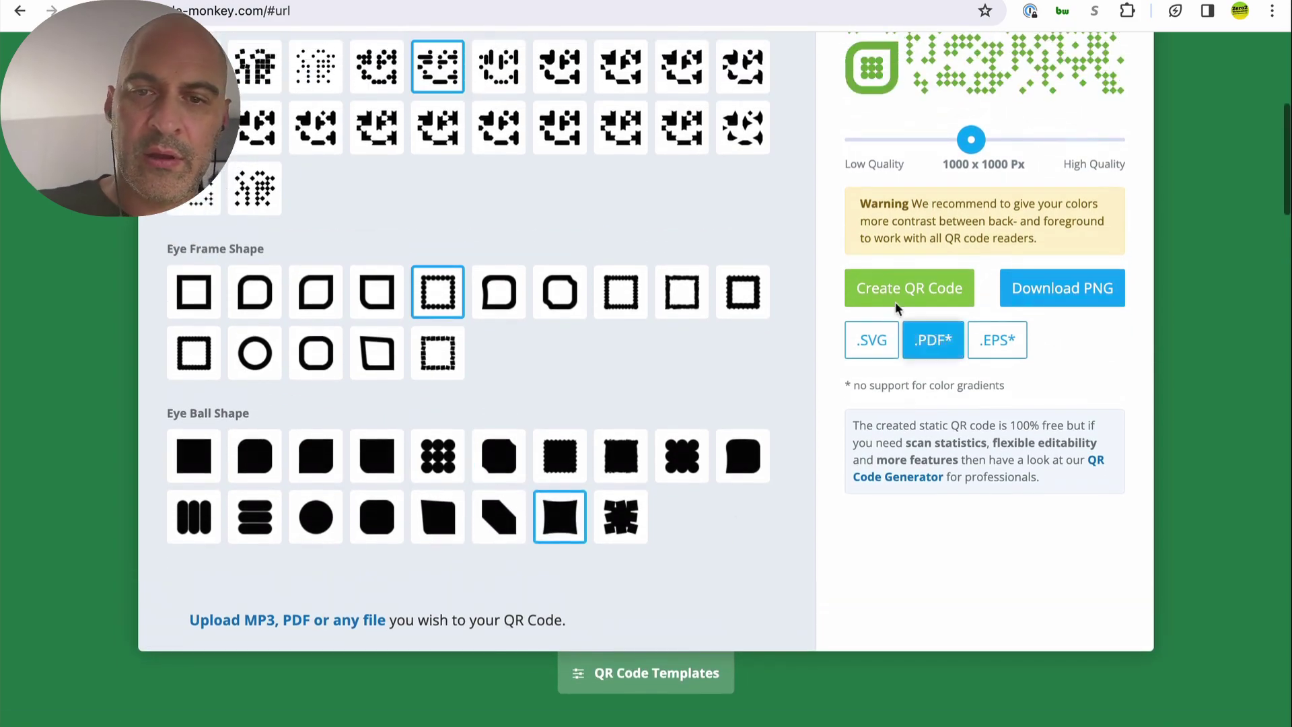
pyautogui.click(902, 269)
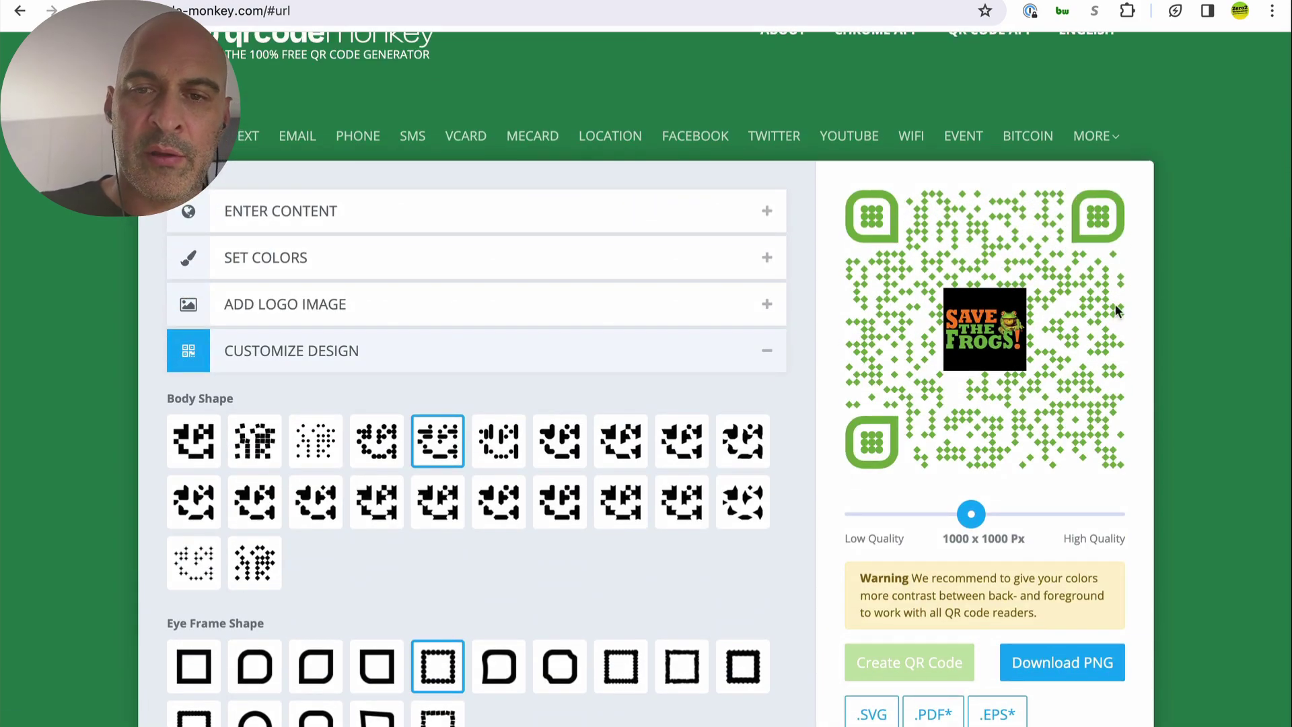